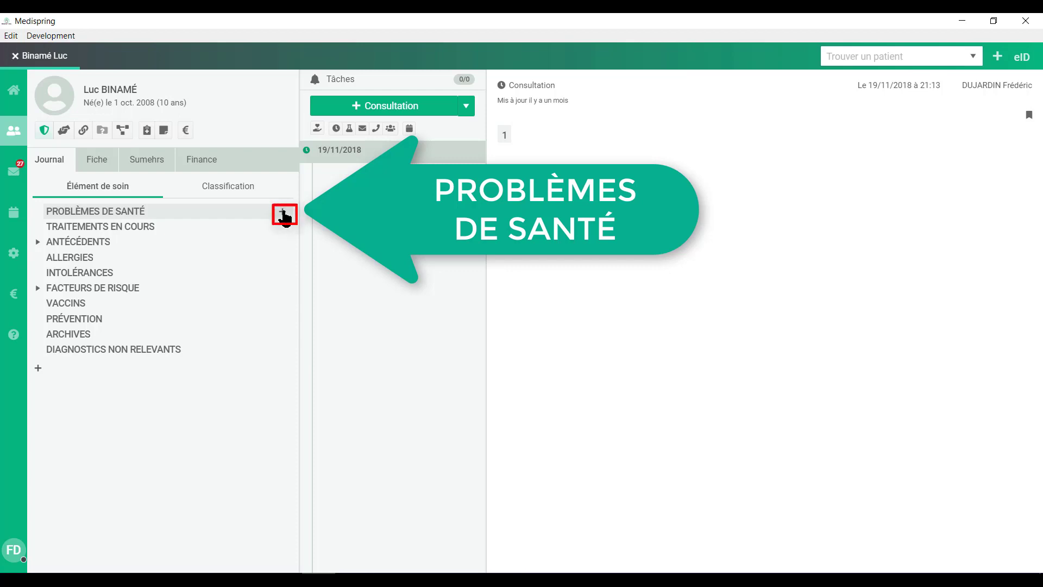
# Start a new care element under Problèmes de santé and choose "psoriasis en goutte" from the thesaurus.
pyautogui.click(283, 212)
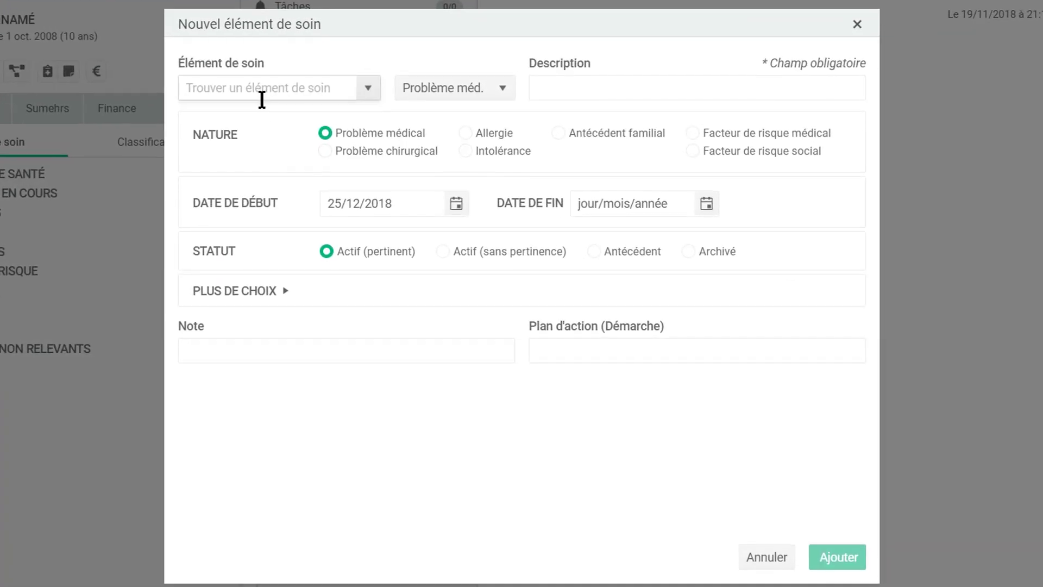
pyautogui.click(318, 145)
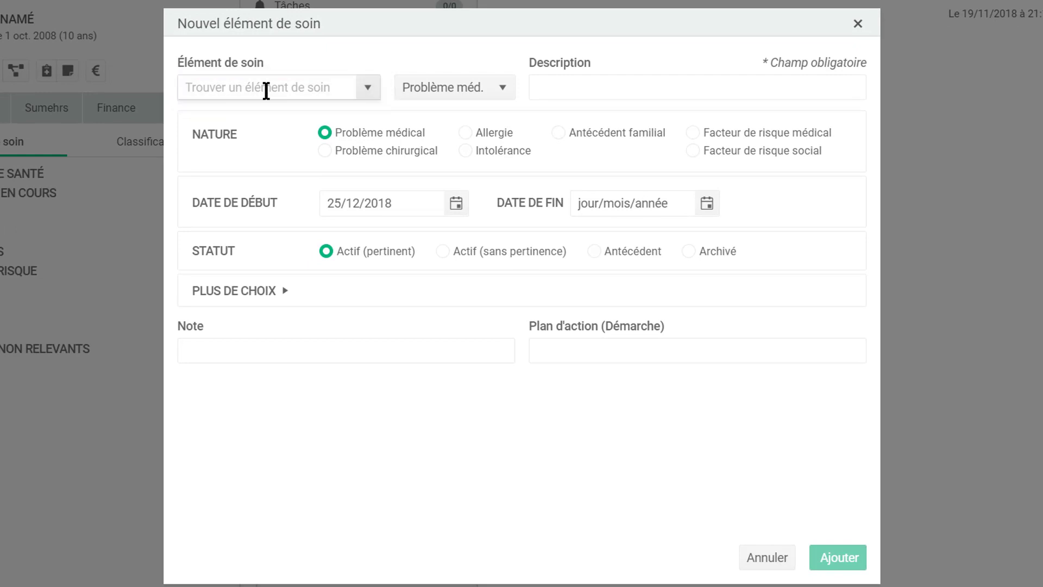
pyautogui.write('psori')
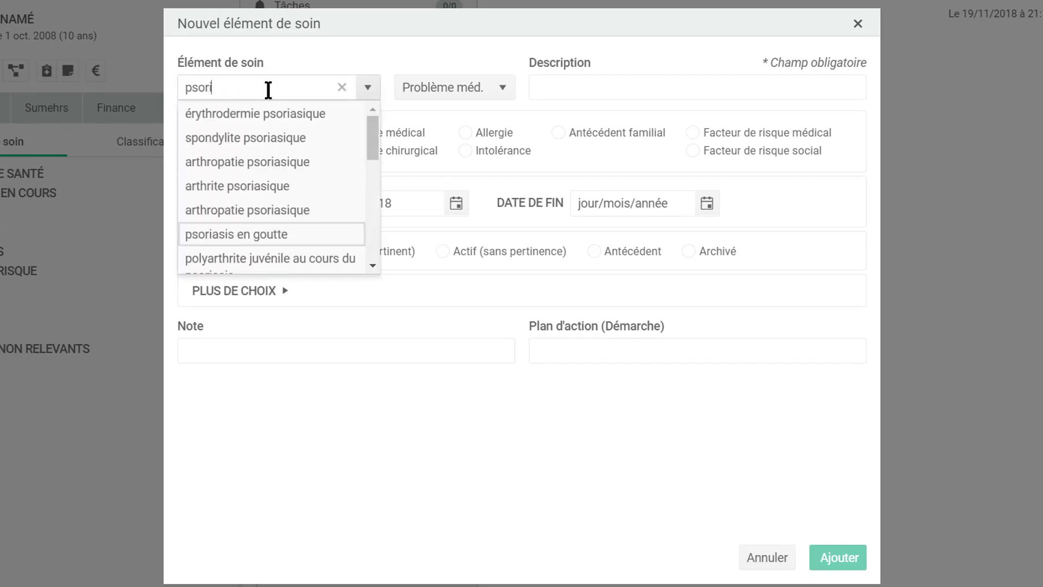
pyautogui.click(283, 239)
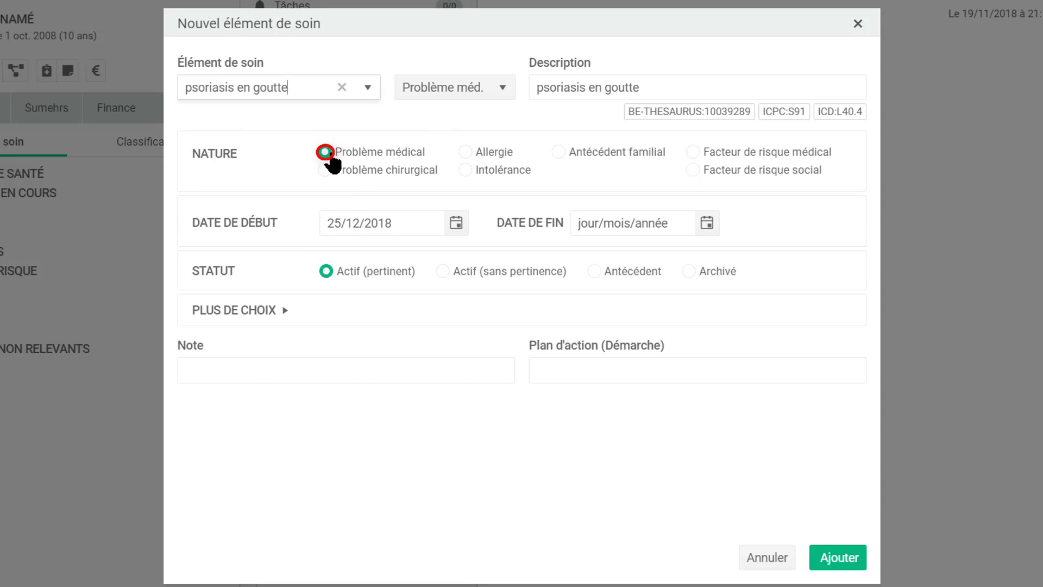
# Extend the description to "psoriasis en goutte surtout tronc", enter the note "depuis l'adolescence" and add the care element.
pyautogui.click(680, 89)
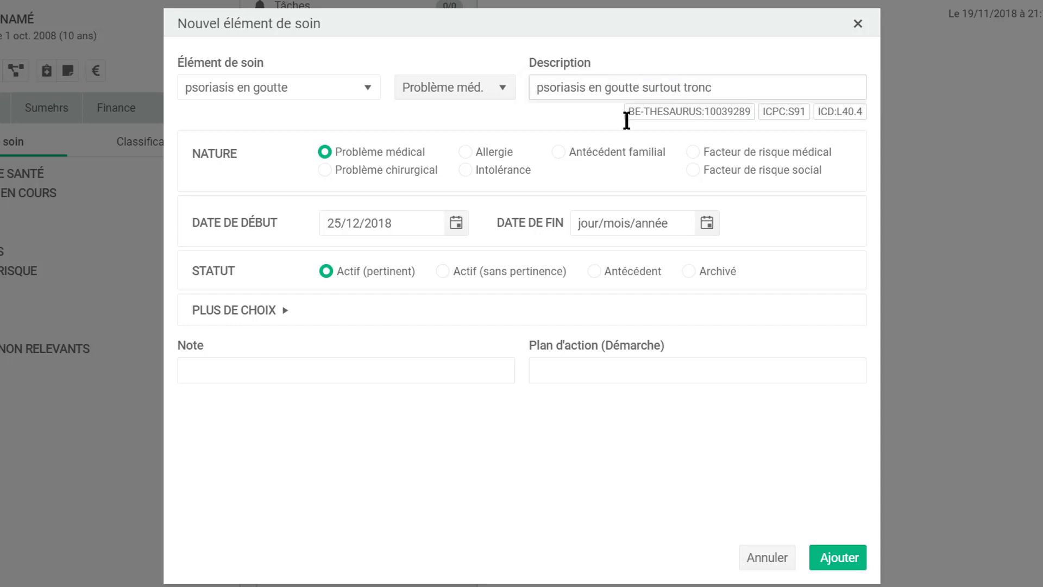
pyautogui.click(287, 372)
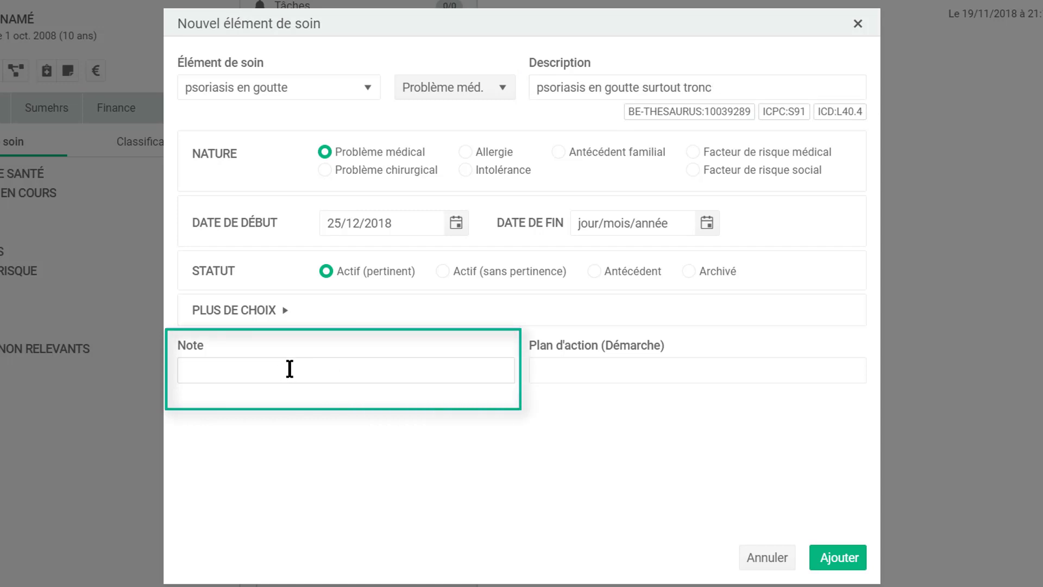
pyautogui.write("depuis l'adolescence")
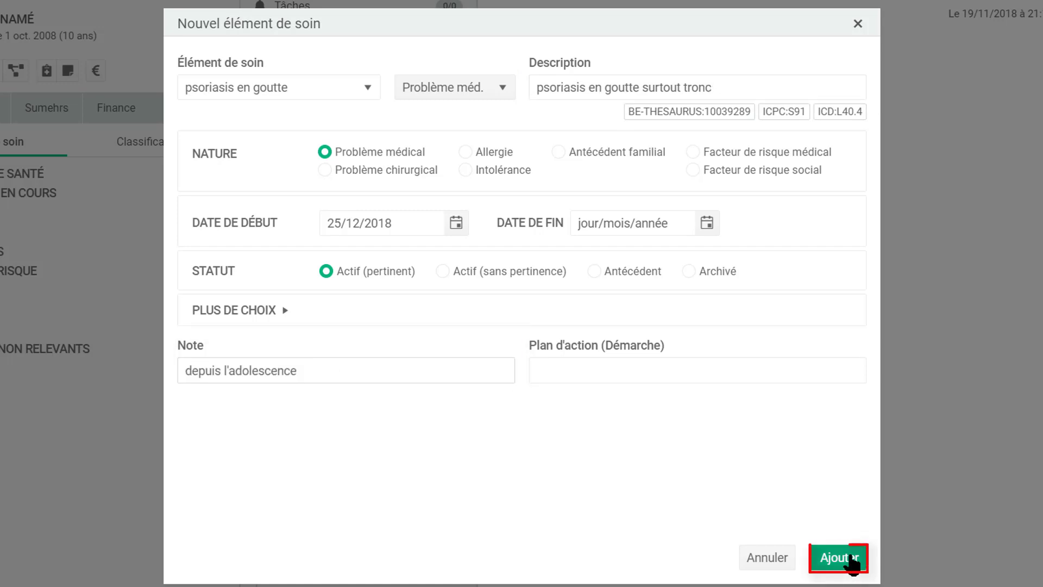
pyautogui.click(851, 560)
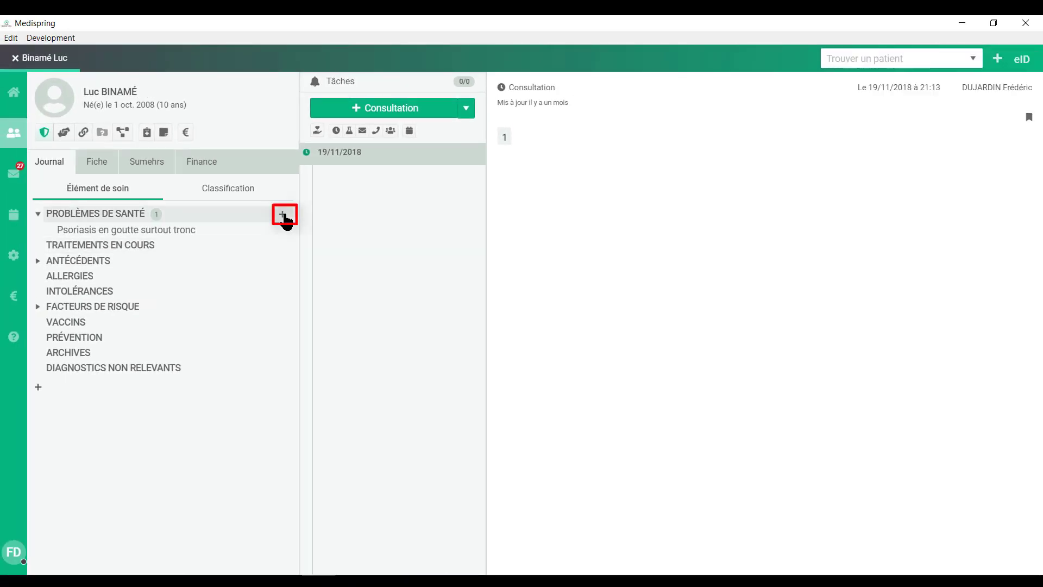
# Start another care element under Problèmes de santé and find "diabète de type II" using the abbreviated search "diab typ".
pyautogui.click(282, 214)
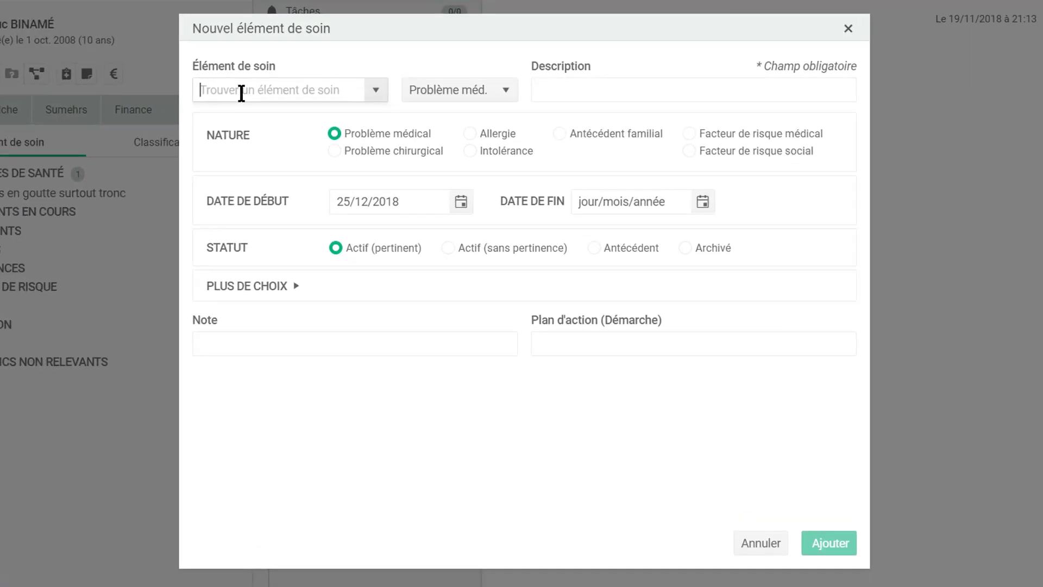
pyautogui.click(291, 146)
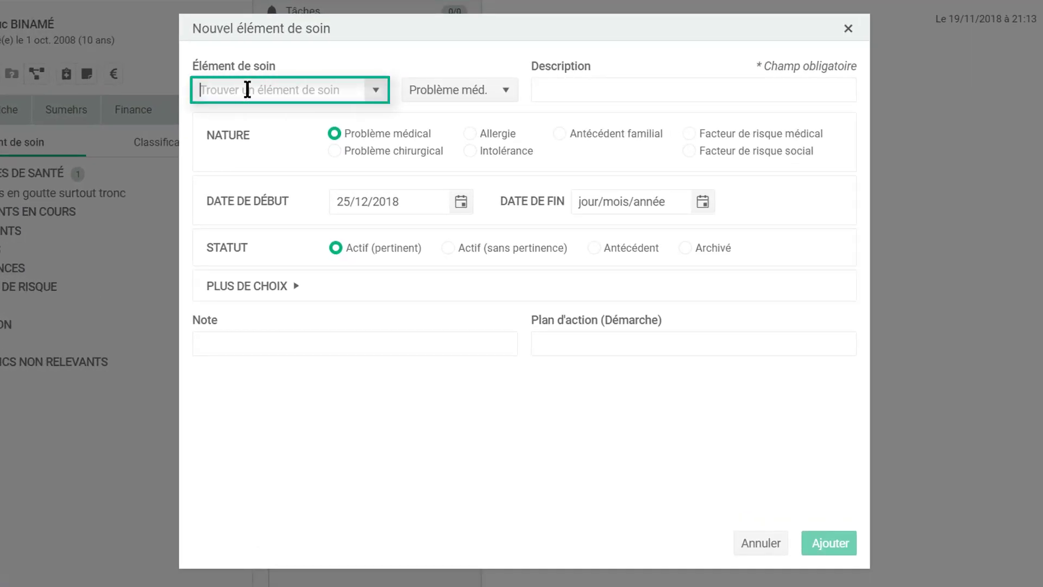
pyautogui.write('di')
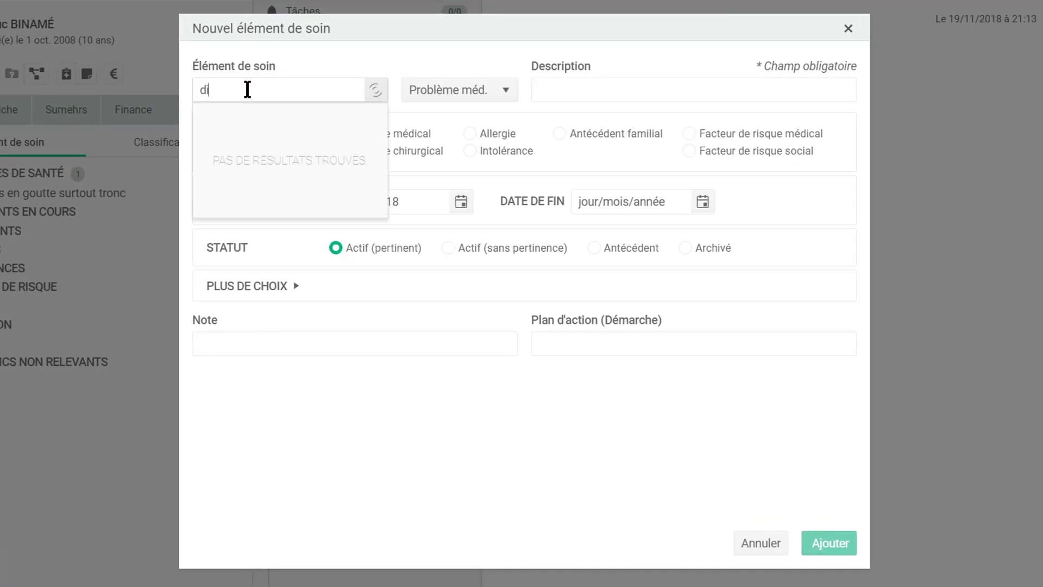
pyautogui.write('ab')
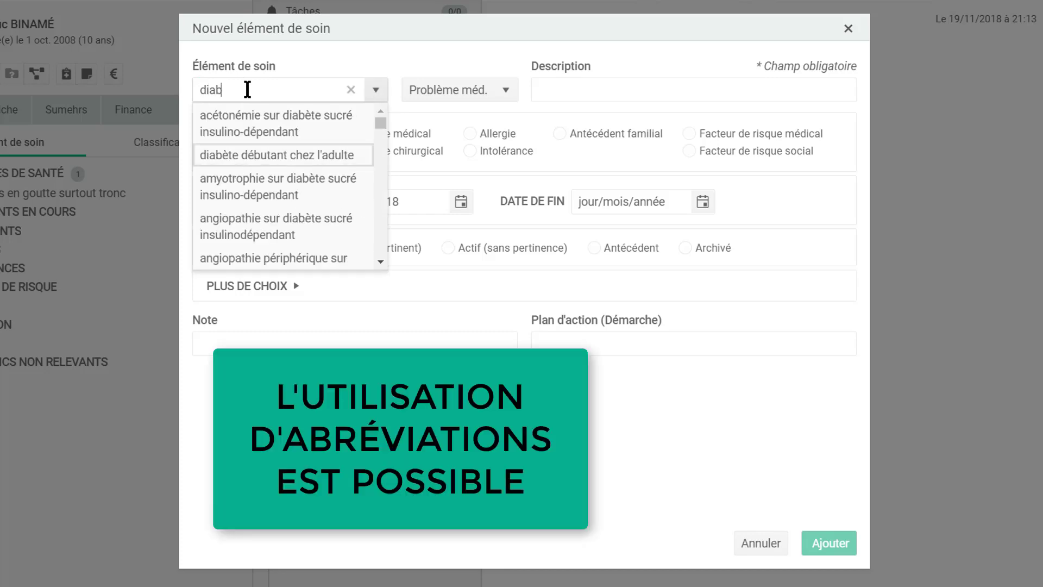
pyautogui.write(' typ')
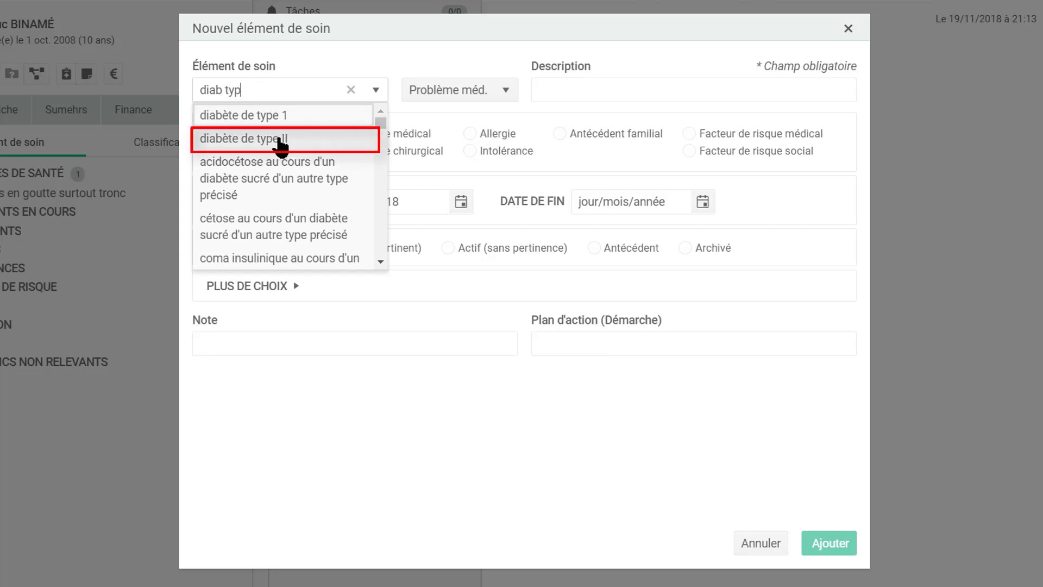
pyautogui.click(280, 143)
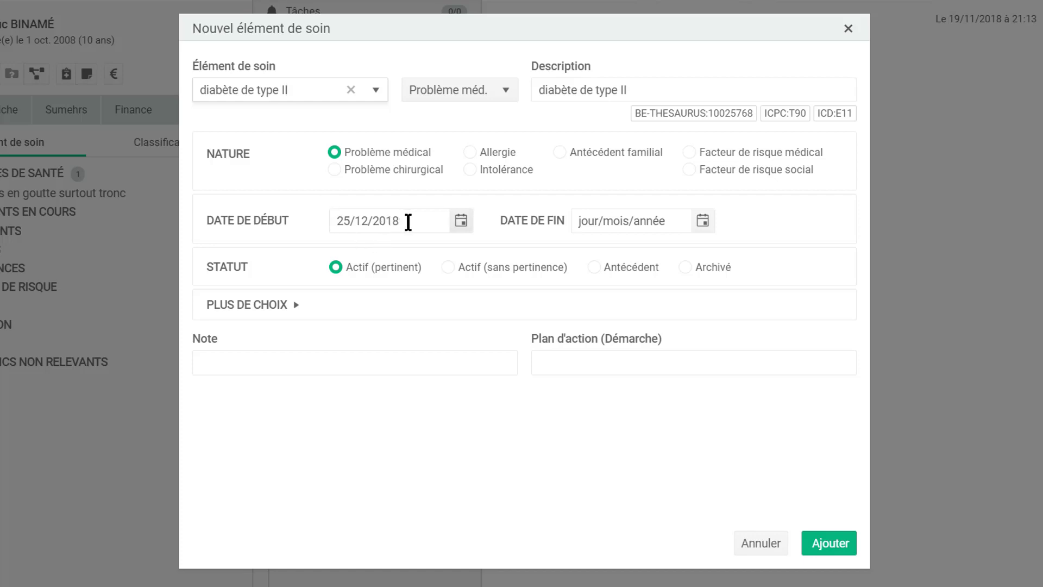
# Set the year of the diabetes start date to 1998.
pyautogui.moveTo(407, 221); pyautogui.dragTo(373, 222)
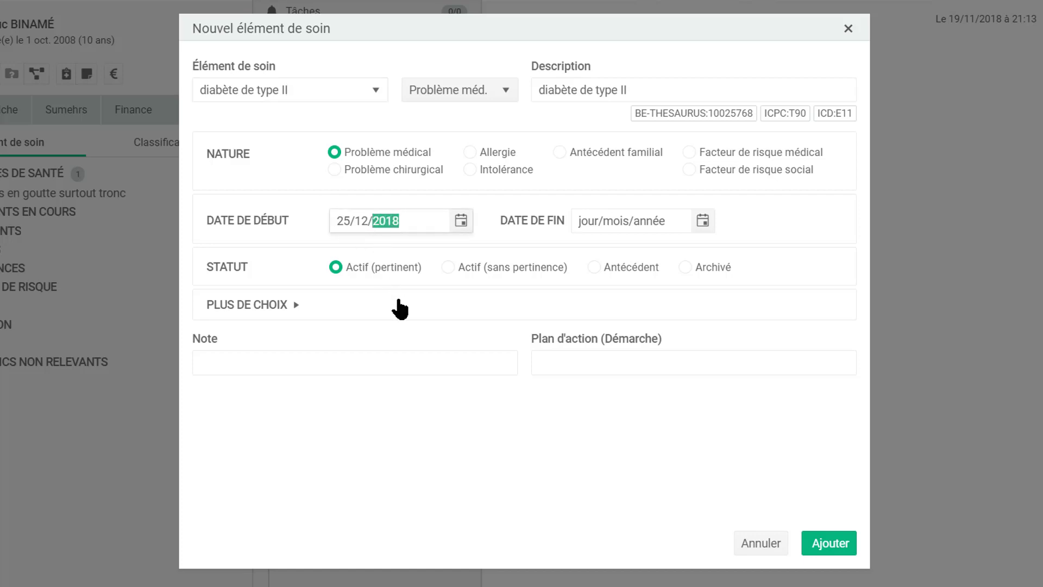
pyautogui.write('1')
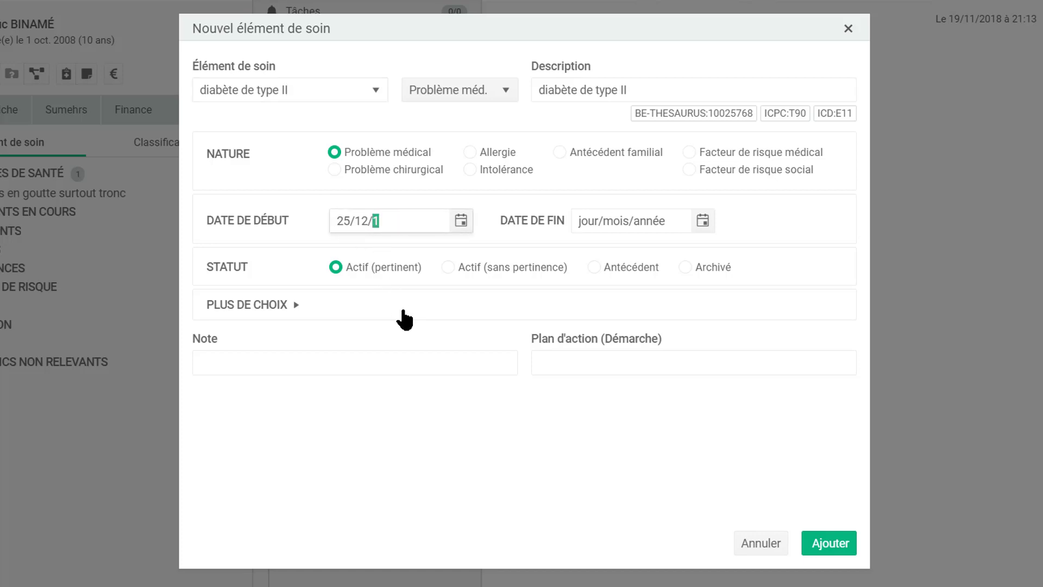
pyautogui.write('998')
pyautogui.click(830, 544)
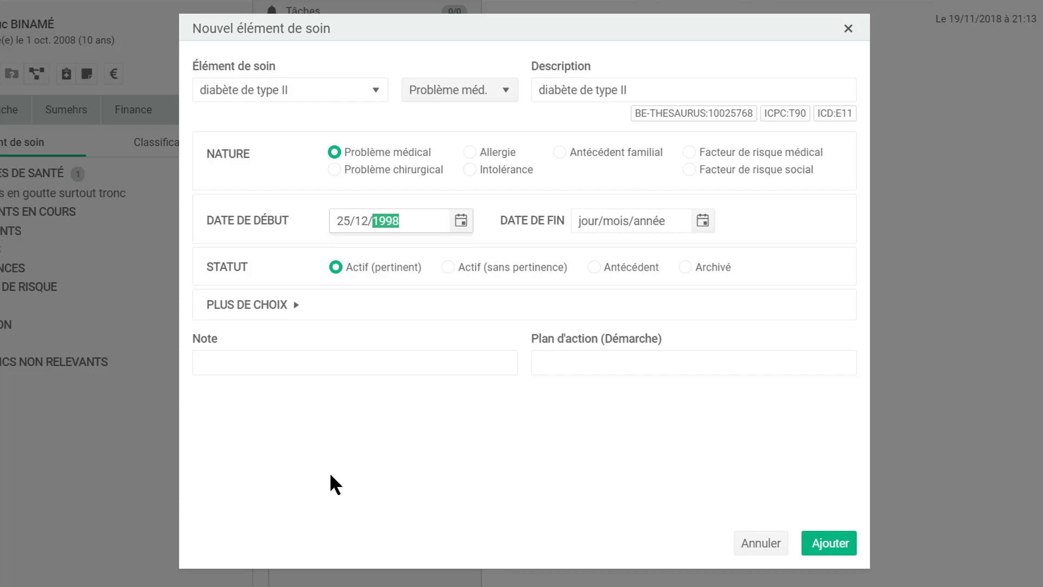
# Show the additional choices and characterise the diabetes as "Facteur de risque médical".
pyautogui.click(298, 315)
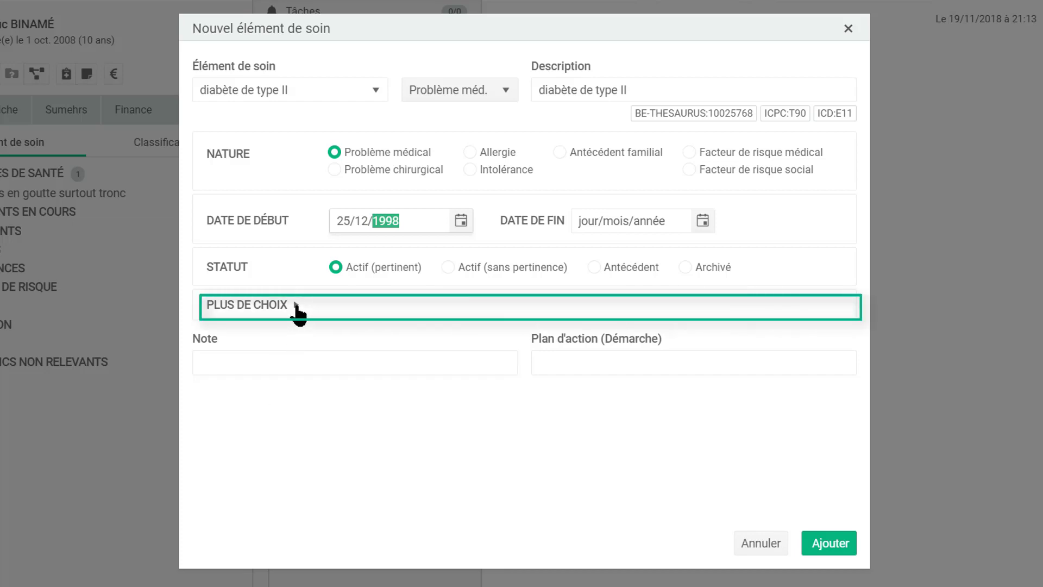
pyautogui.click(297, 315)
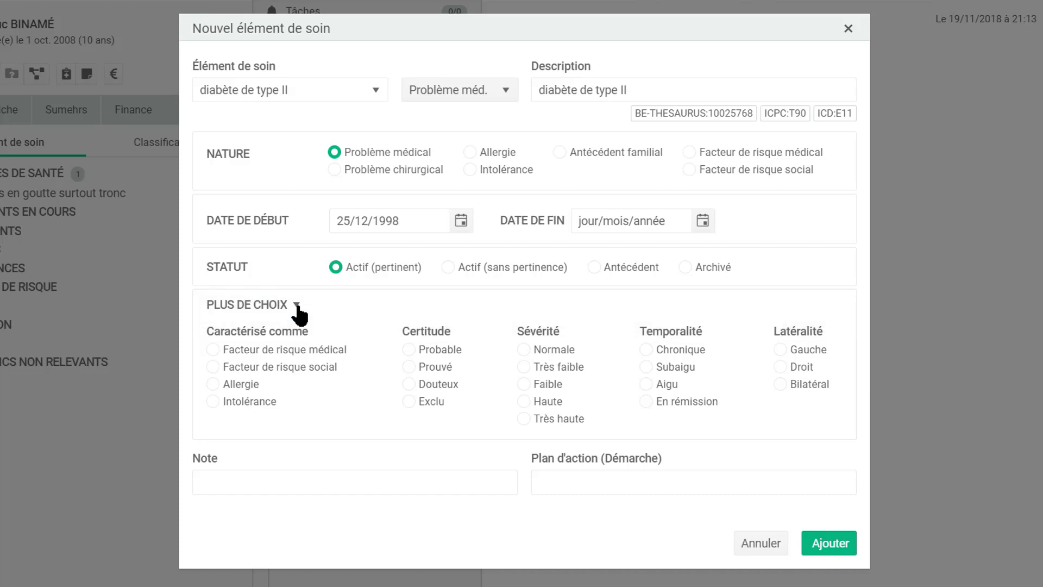
pyautogui.click(213, 350)
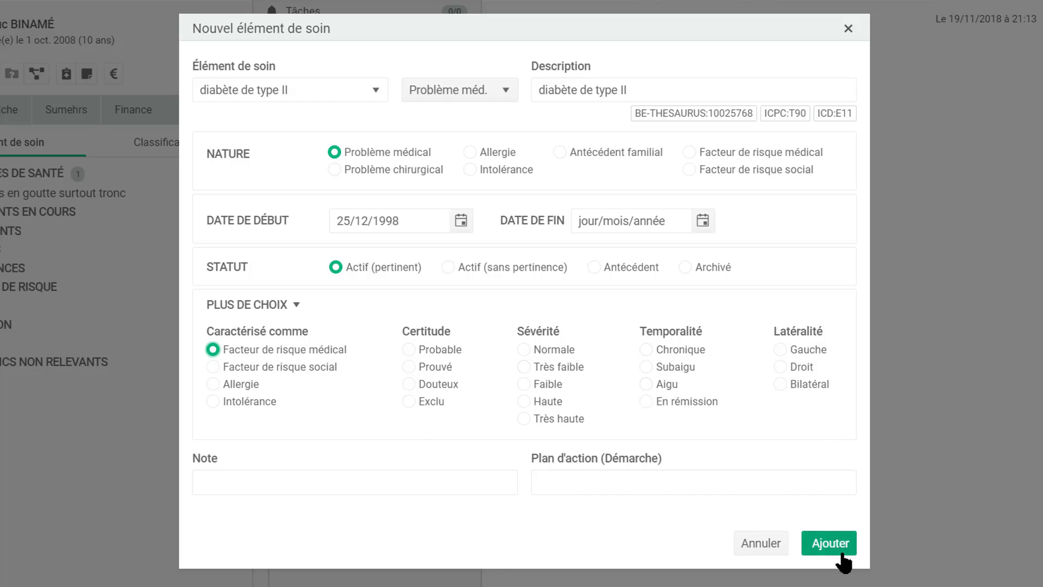
# Enter "trajet de soins diabète" as the action plan and add the diabetes care element.
pyautogui.click(596, 481)
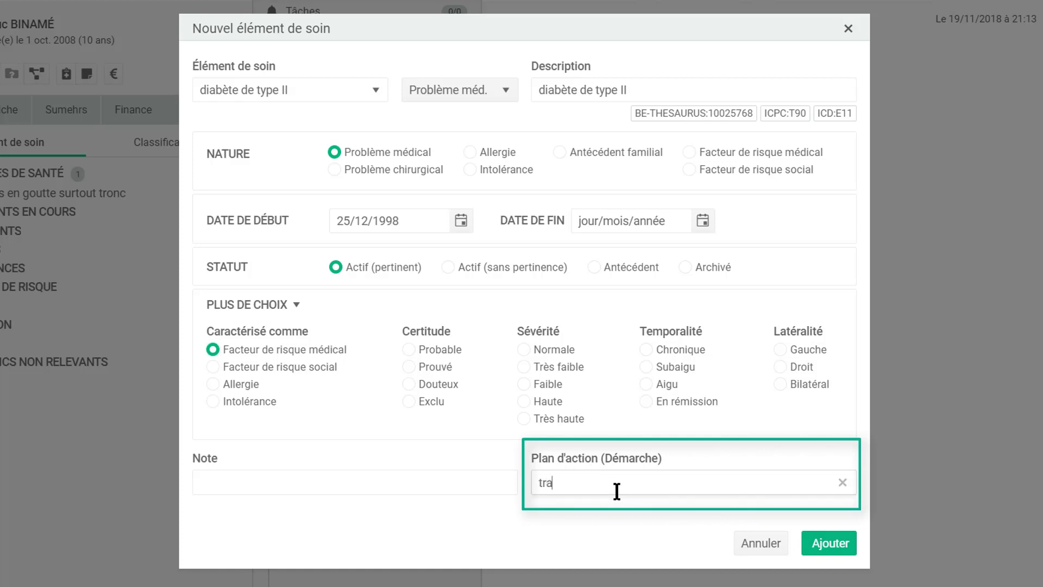
pyautogui.write('trajet de soins diabète')
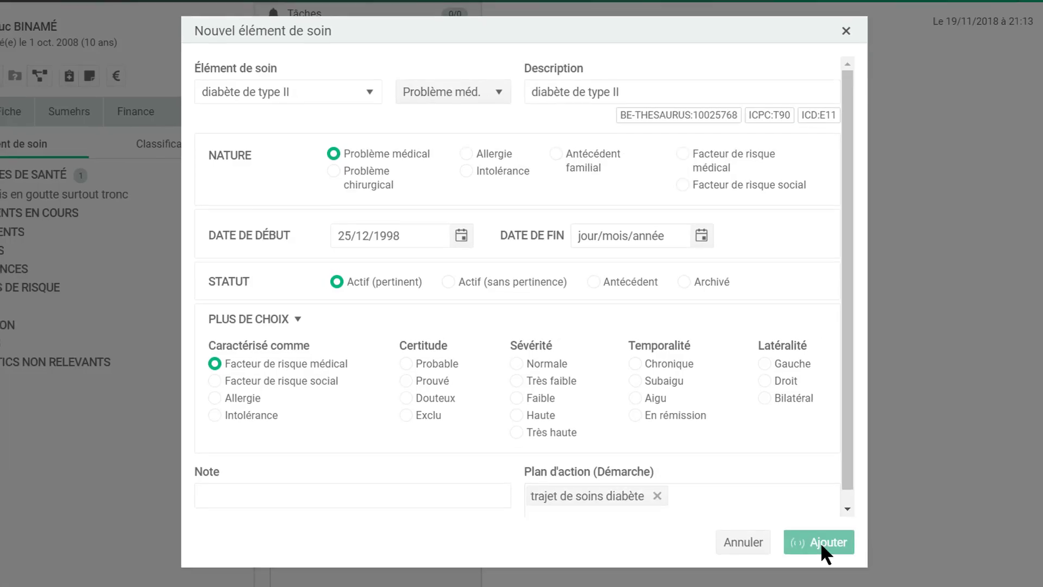
pyautogui.click(826, 546)
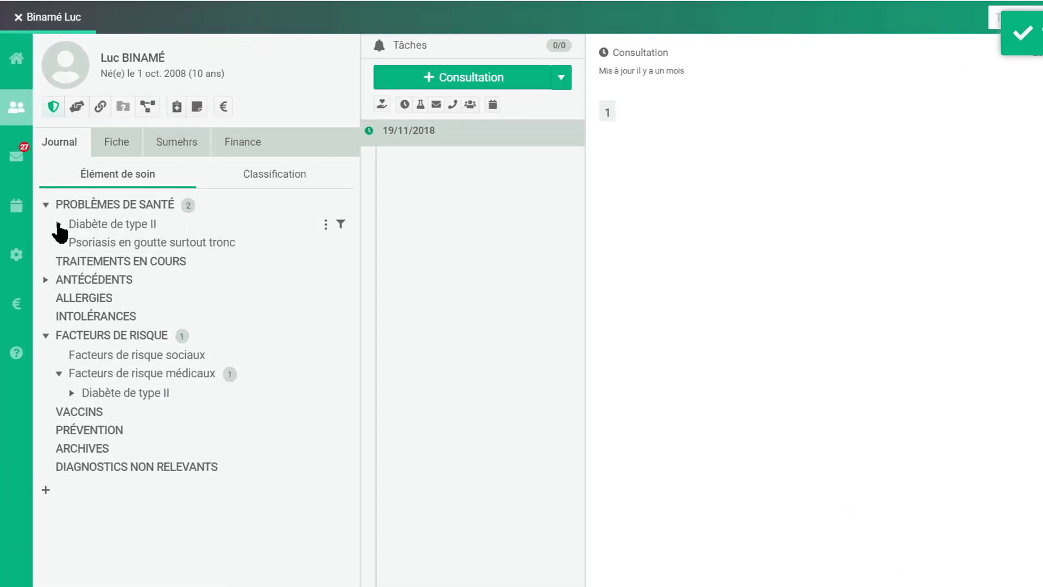
# Examine the action plan listed beneath Diabète de type II in the health problems, leaving the entry collapsed.
pyautogui.click(58, 224)
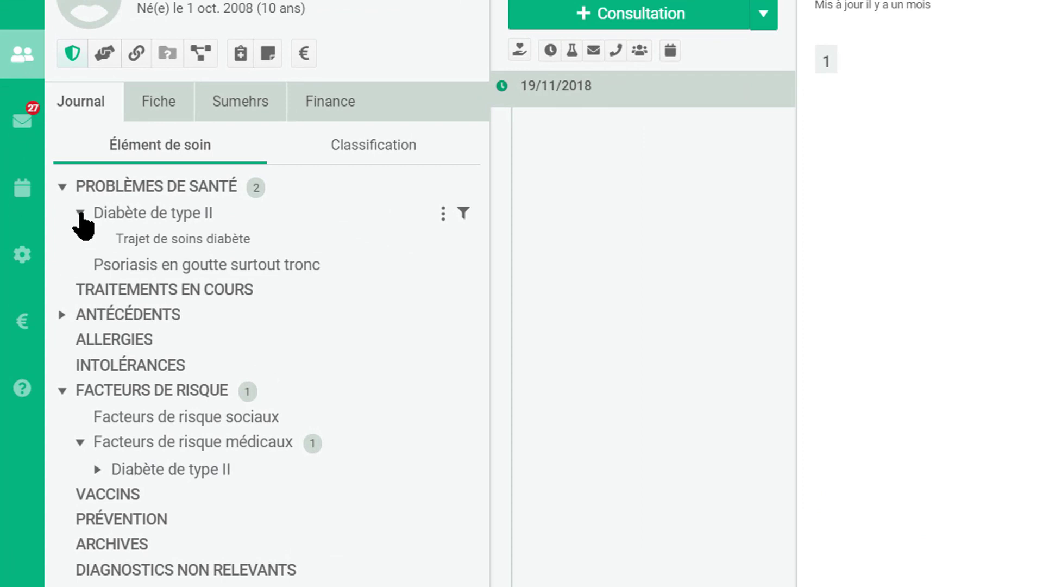
pyautogui.click(80, 213)
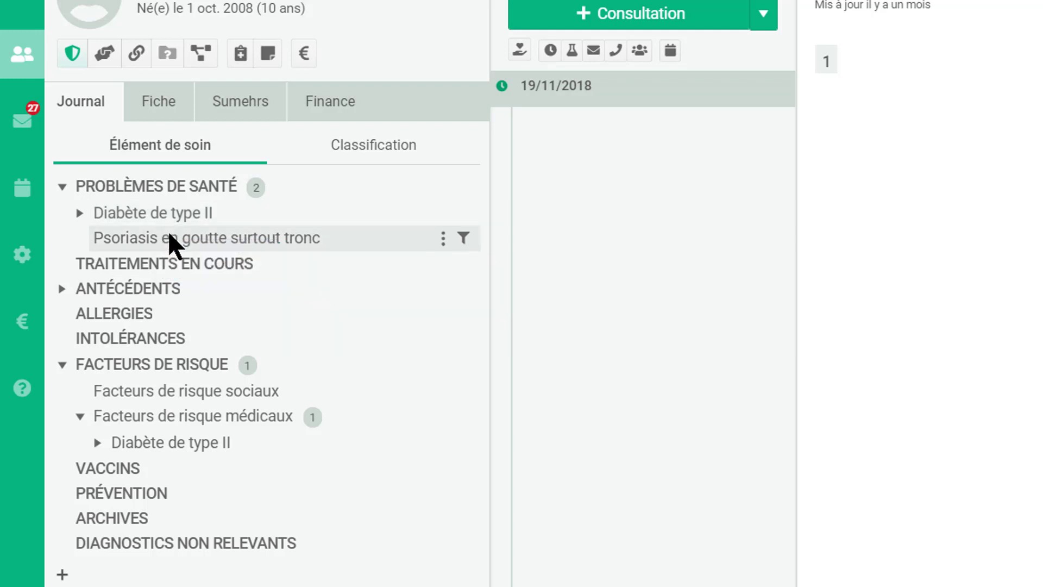
pyautogui.moveTo(169, 235)
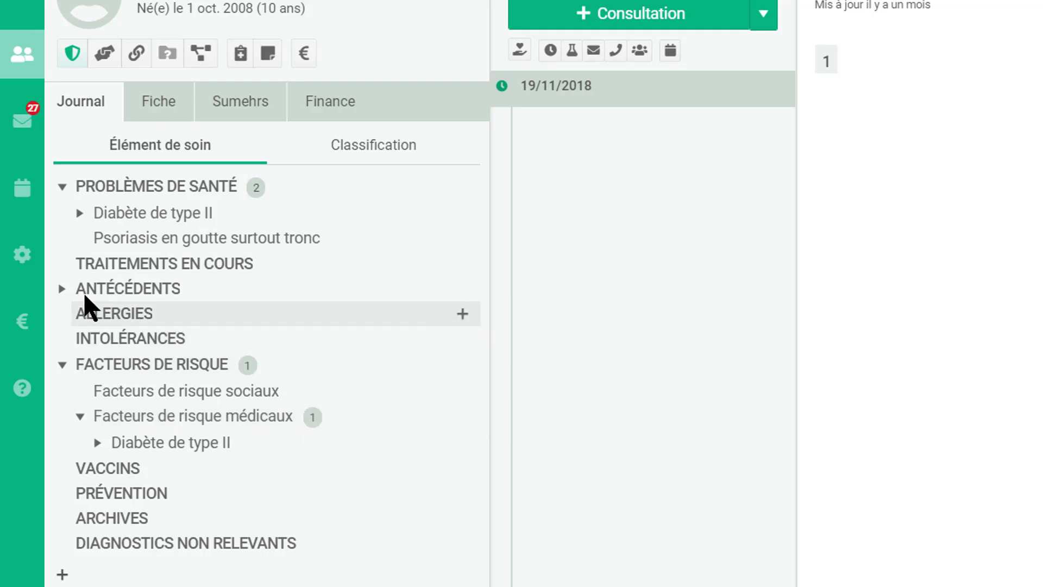
# Start a new care element under Antécédents chirurgicaux with the search type Procédure chir.
pyautogui.click(63, 289)
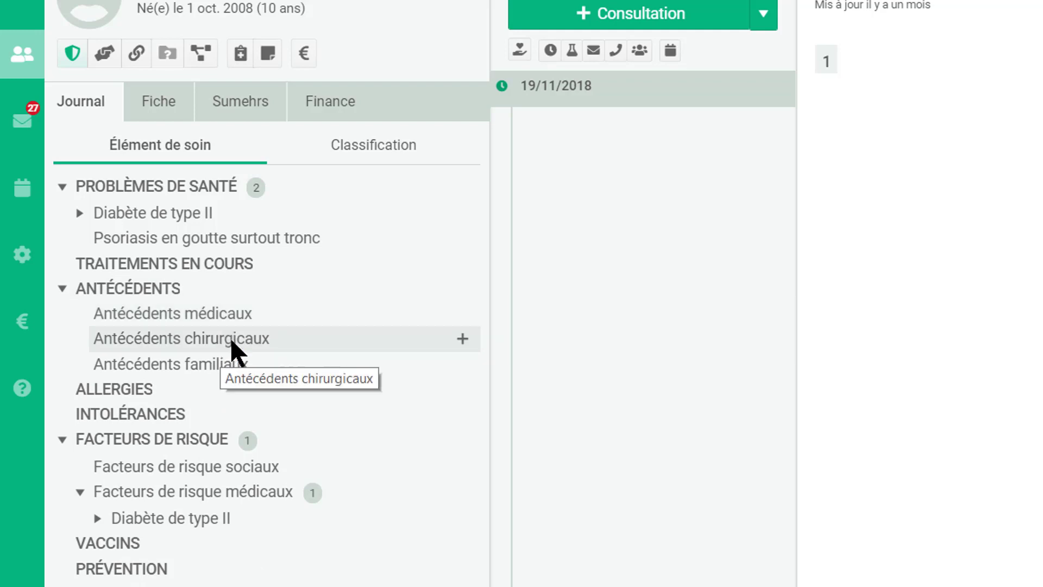
pyautogui.click(462, 338)
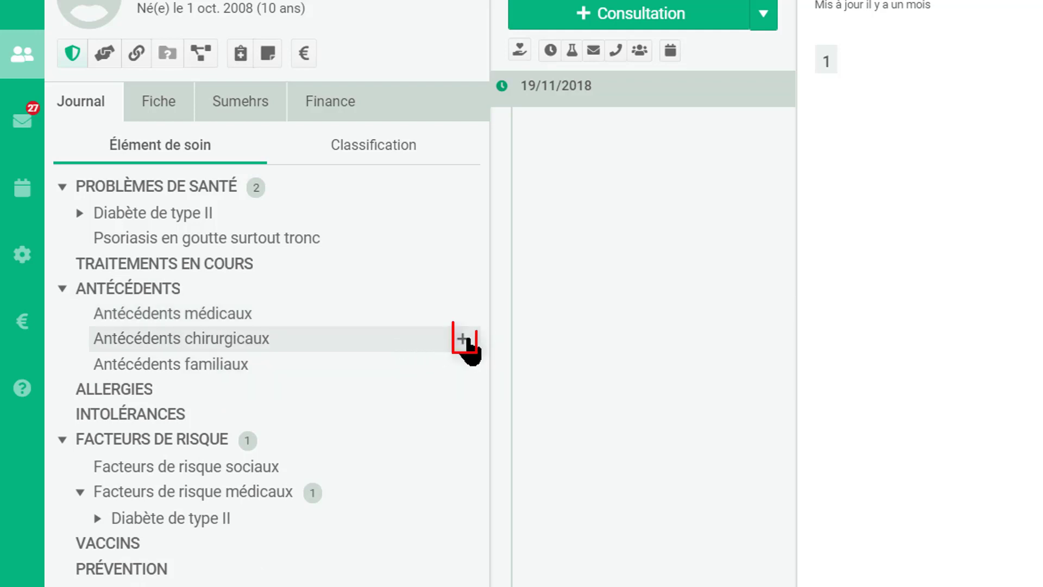
pyautogui.click(463, 339)
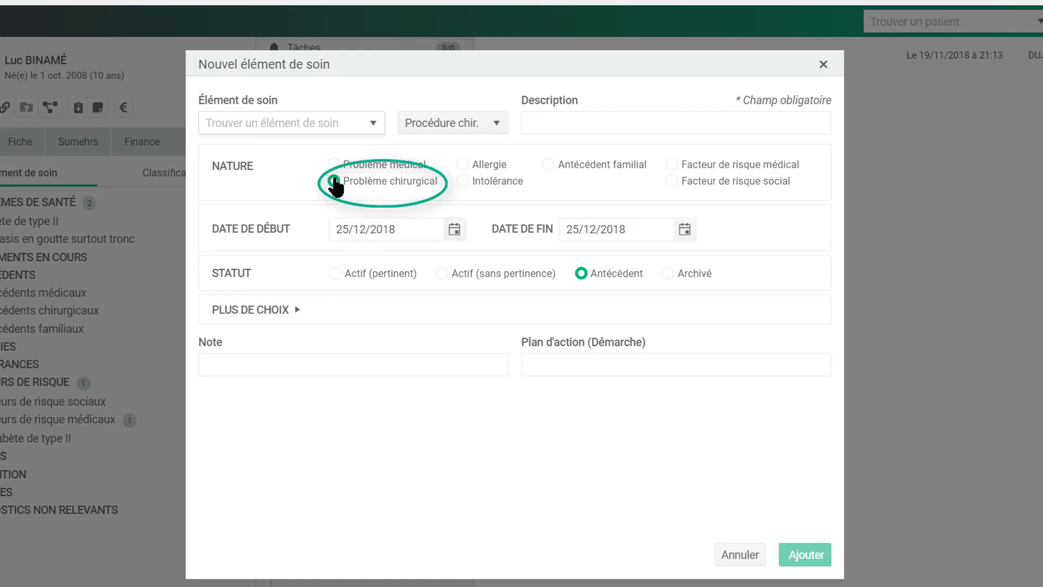
pyautogui.click(497, 124)
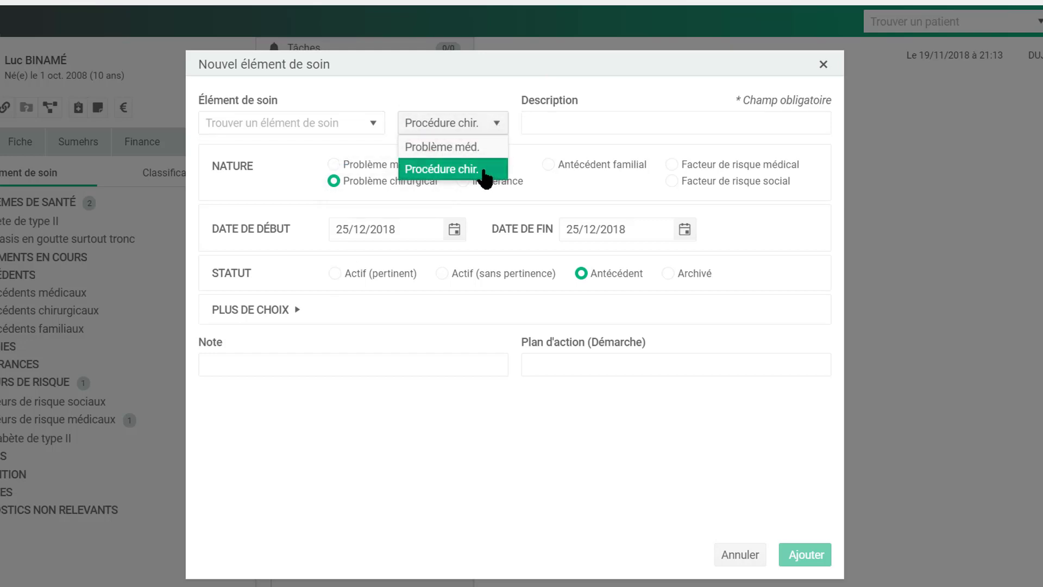
pyautogui.click(485, 175)
# Search for "appen" and choose "appendicectomie laparoscopique" as the care element.
pyautogui.click(343, 121)
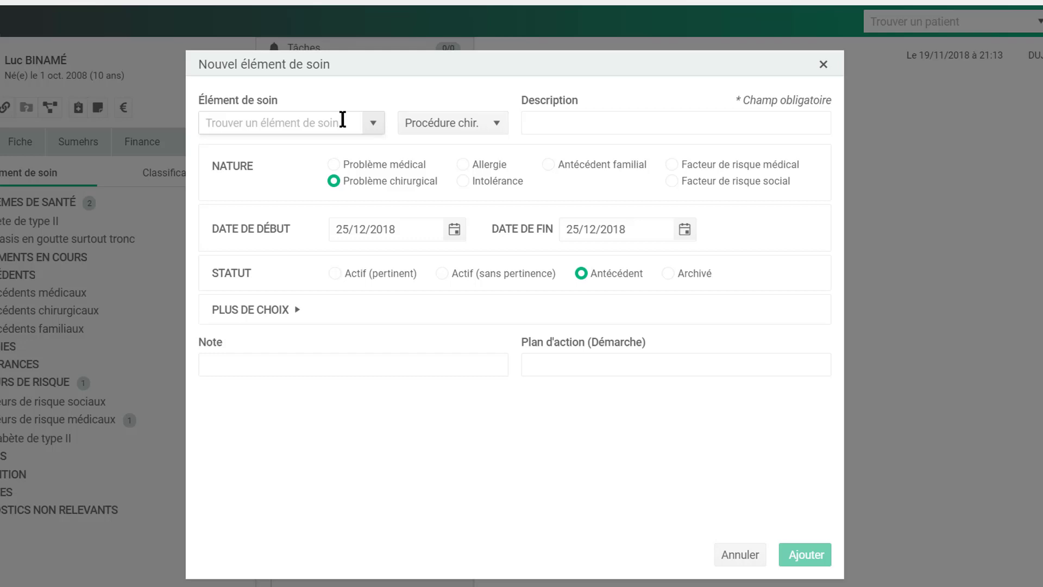
pyautogui.write('appen')
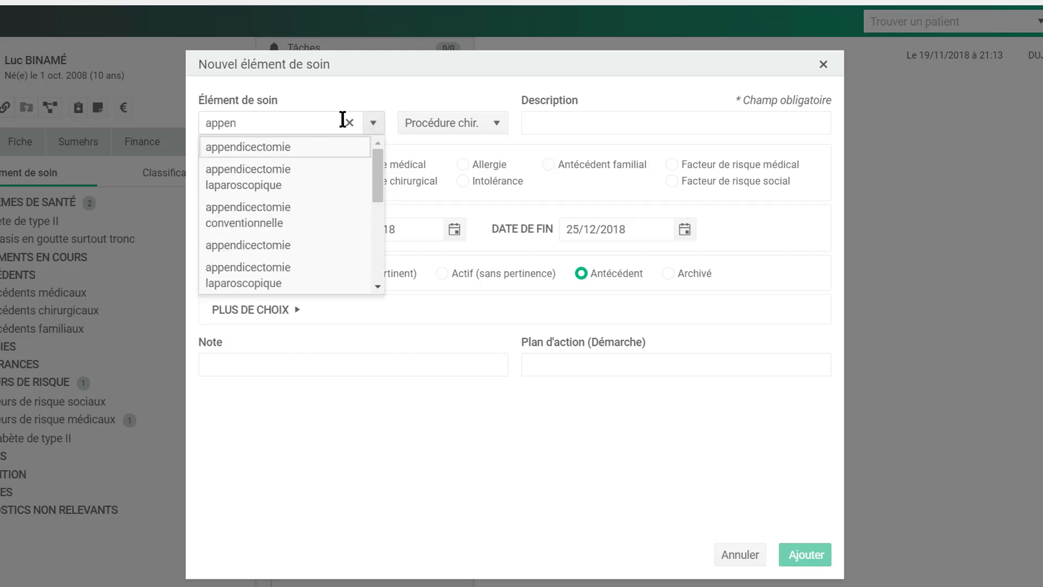
pyautogui.click(276, 182)
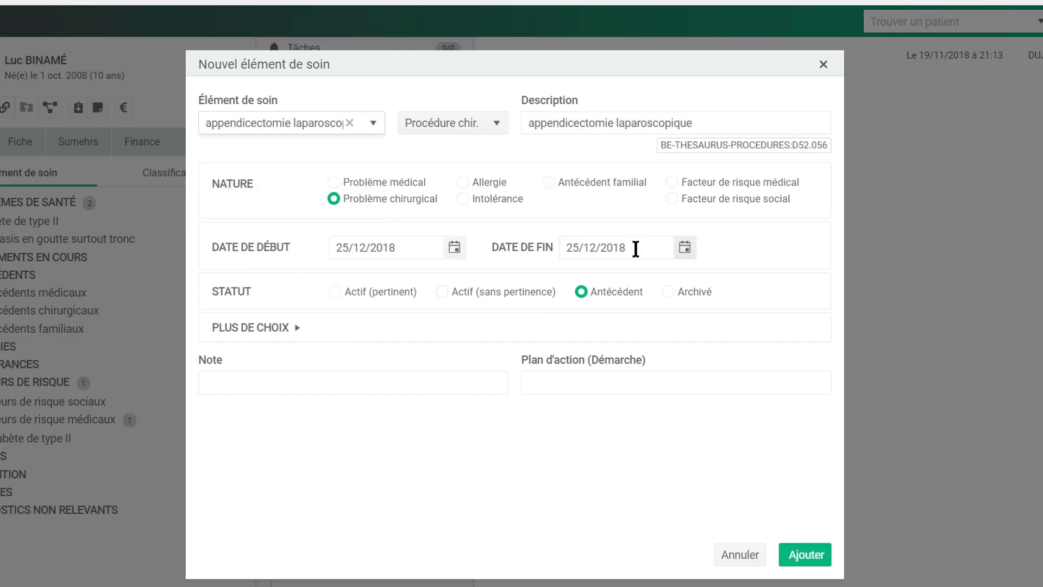
# Move the end date's year back by three years and add the appendectomy to the surgical history.
pyautogui.moveTo(636, 249); pyautogui.dragTo(600, 249)
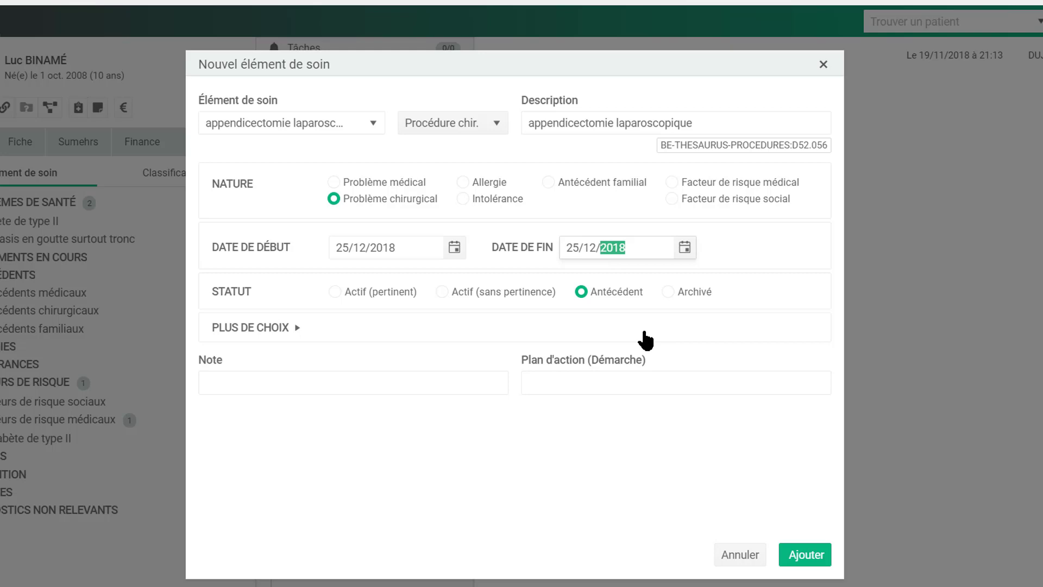
pyautogui.press('Down')
pyautogui.press('Down')
pyautogui.press('Down')
pyautogui.click(803, 554)
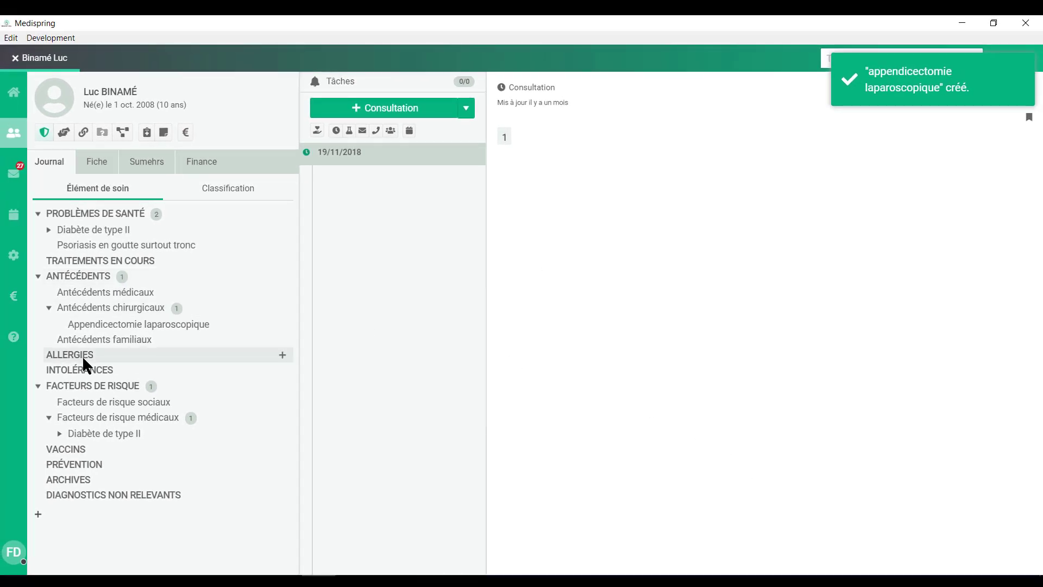
# Start a new care element under Allergies, search for "amox" and choose "amoxicilline et inhibiteurs d'enzyme".
pyautogui.click(282, 356)
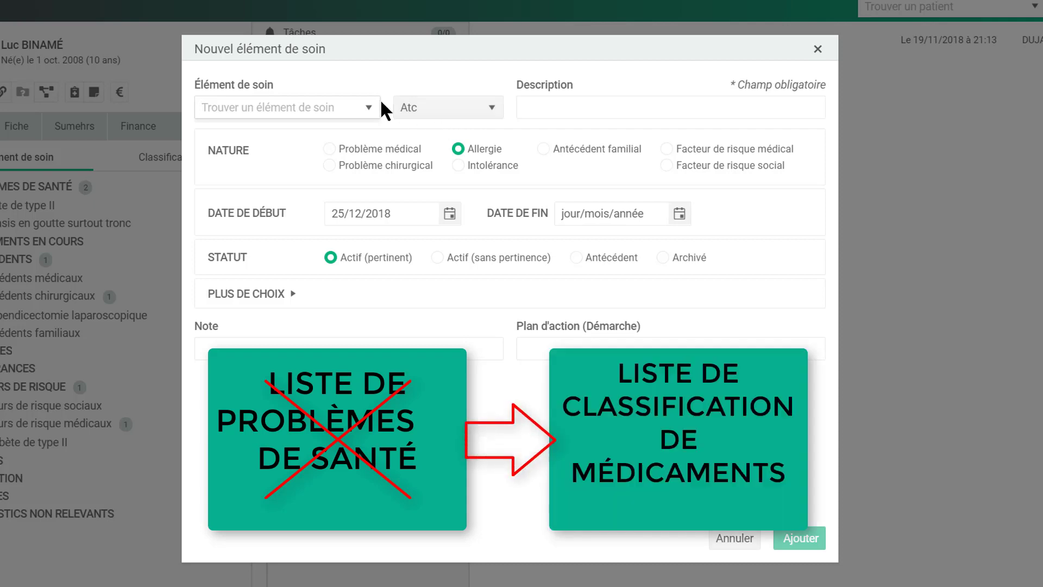
pyautogui.write('amox')
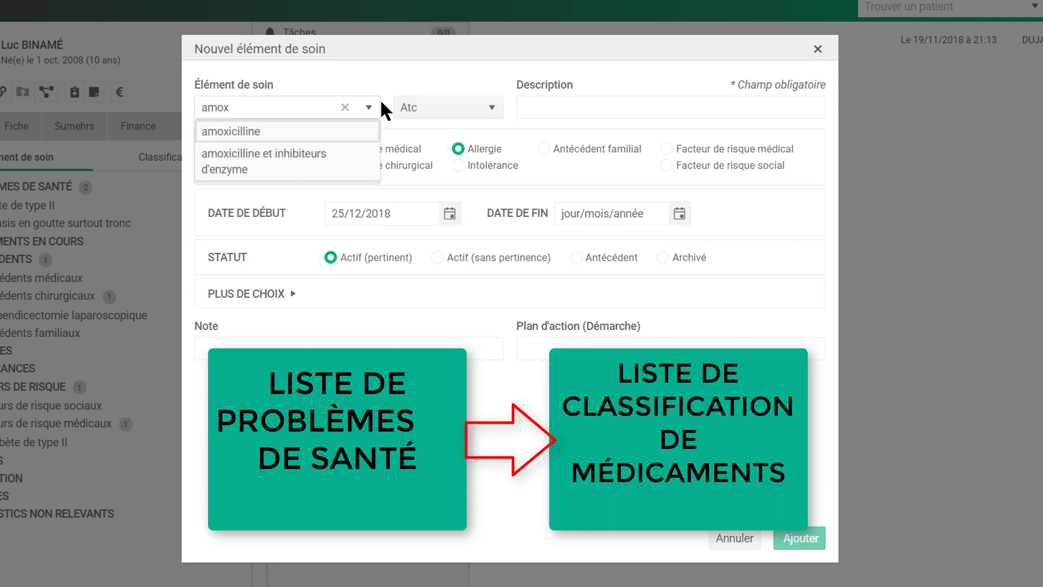
pyautogui.press('Return')
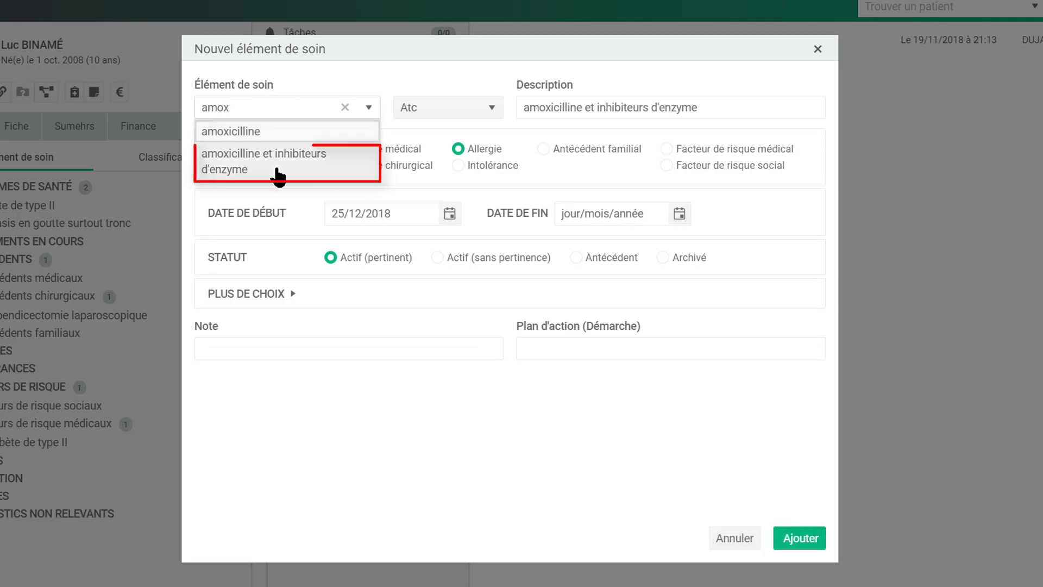
pyautogui.click(278, 171)
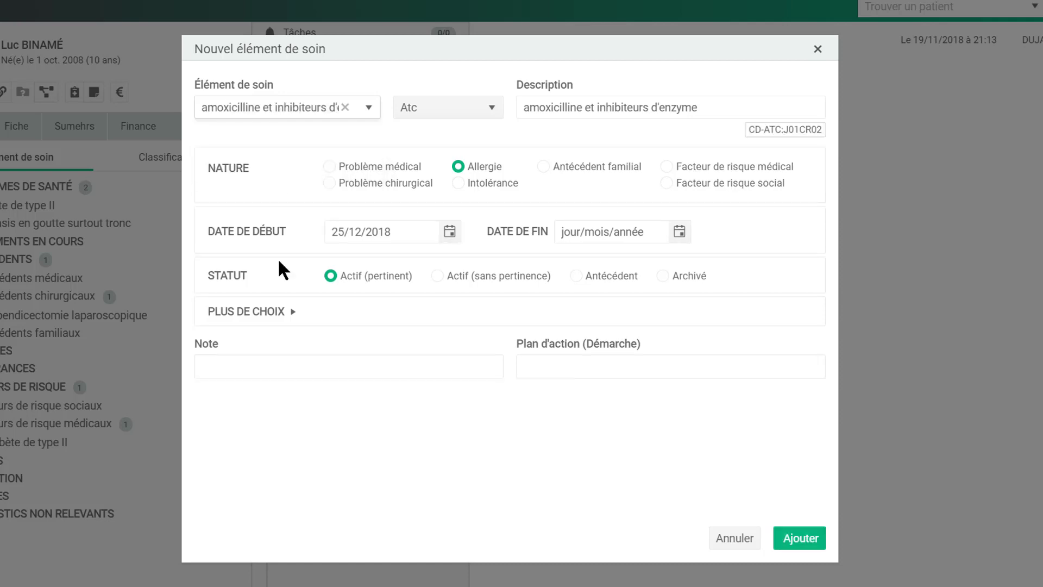
# Enter the note "oedeme de quincke" for the amoxicillin allergy and add it to the record.
pyautogui.click(275, 364)
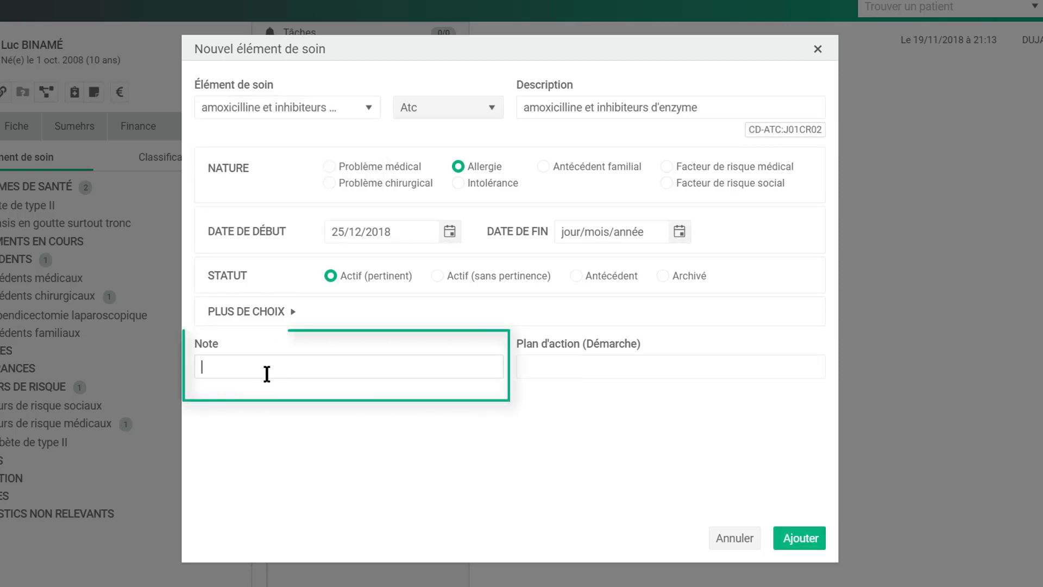
pyautogui.write('oedeme de quincke')
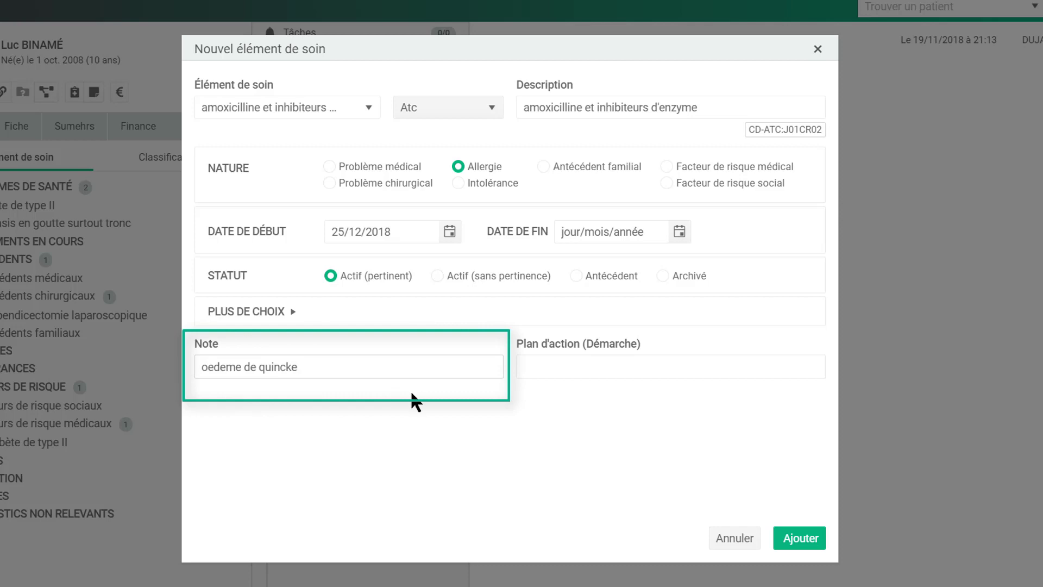
pyautogui.click(808, 540)
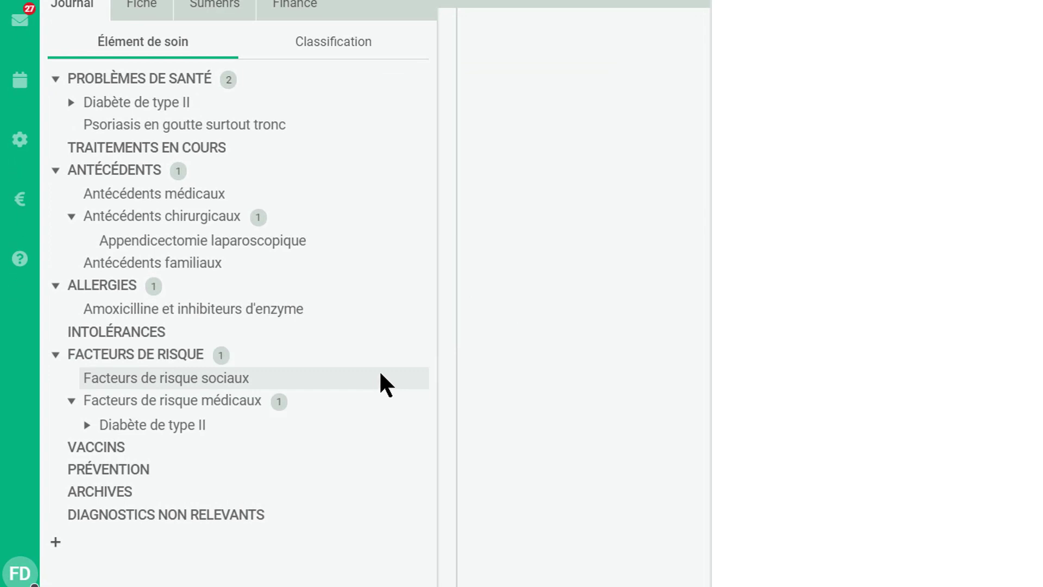
# Add the preset Tabac risk factor under Facteurs de risque with the note "20 cig par jour".
pyautogui.moveTo(409, 363)
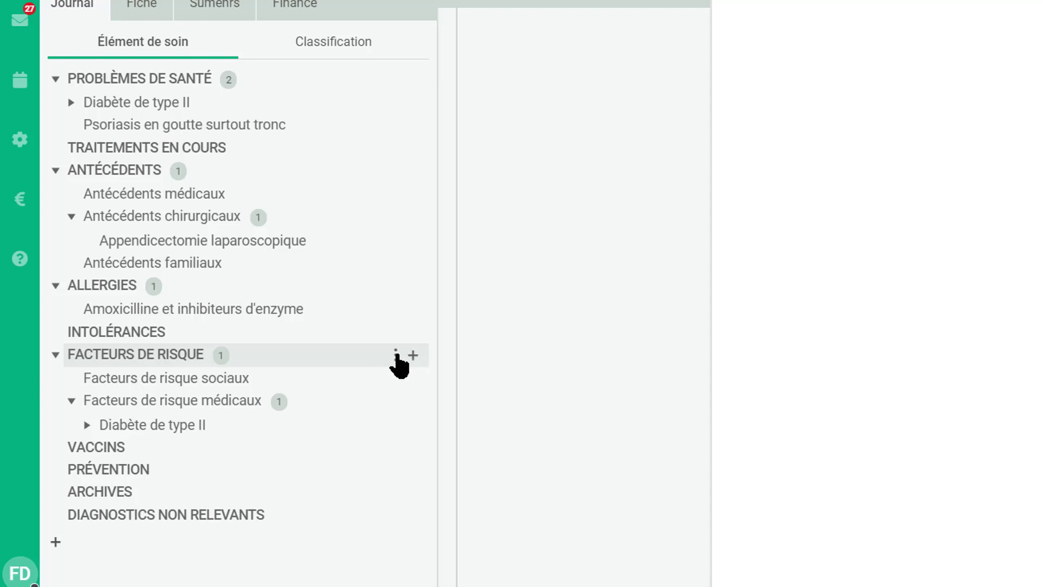
pyautogui.click(397, 357)
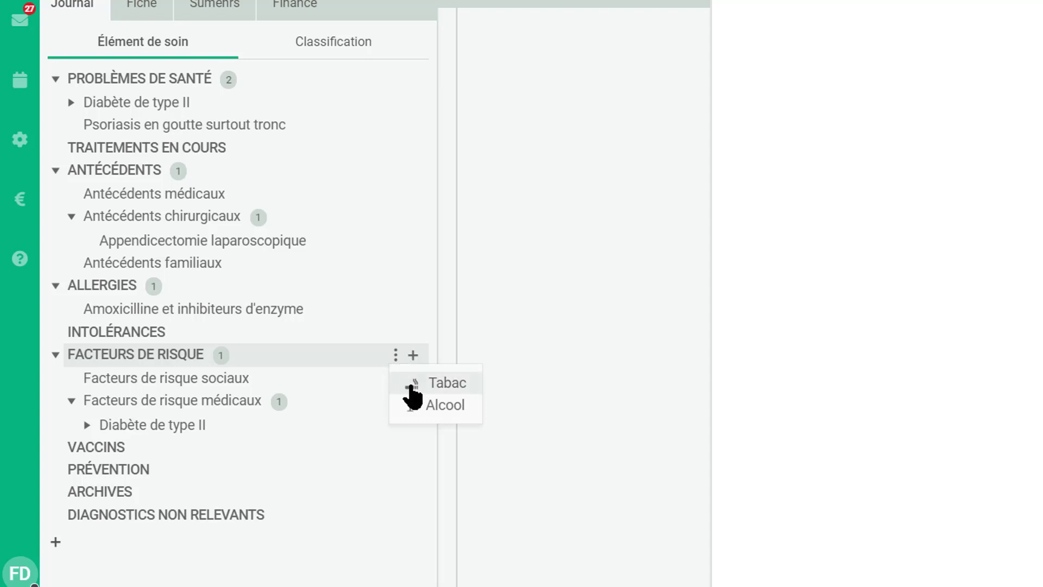
pyautogui.click(465, 390)
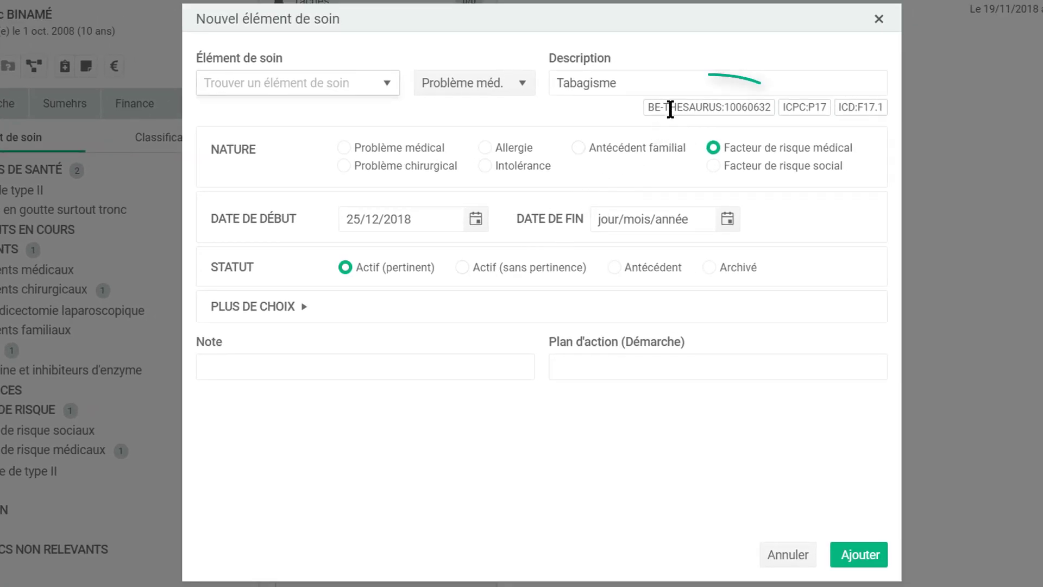
pyautogui.click(467, 368)
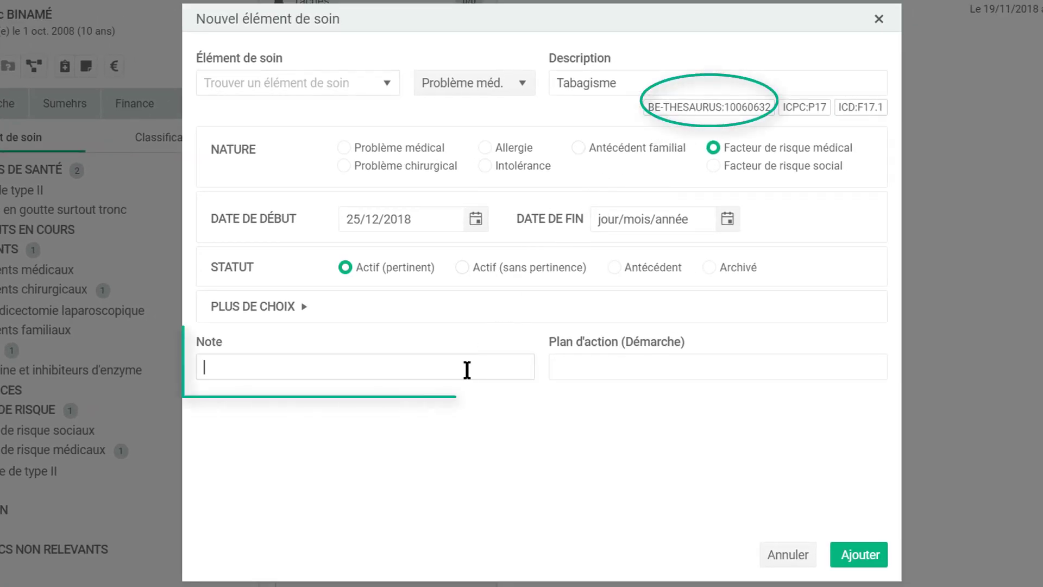
pyautogui.write('20')
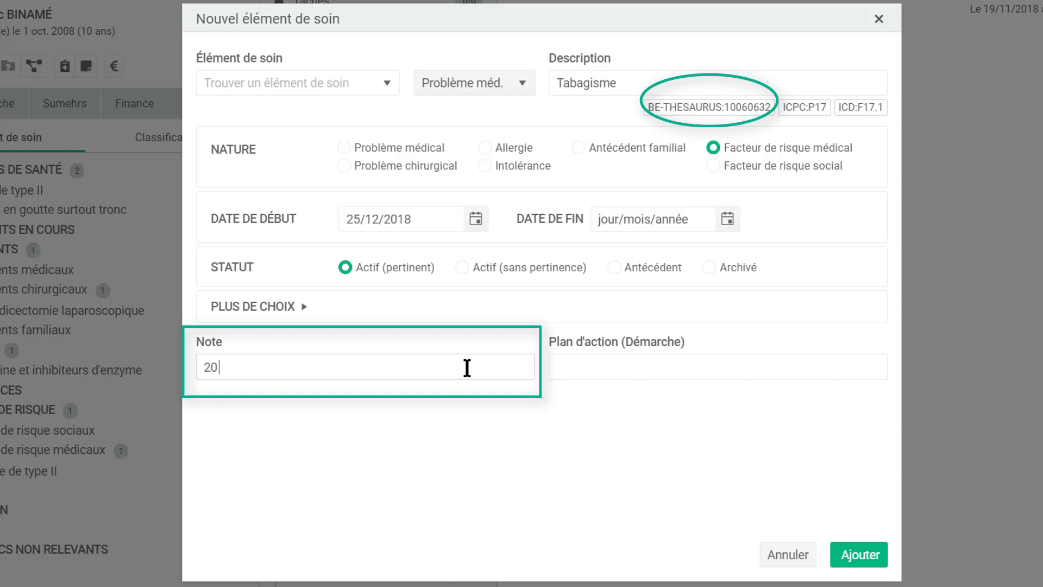
pyautogui.write(' cig par jour')
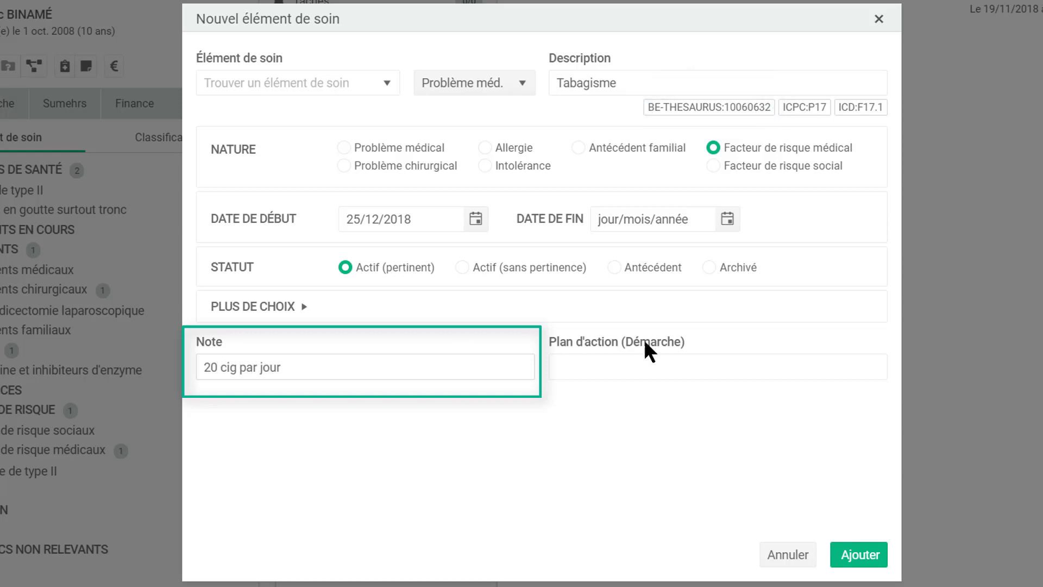
pyautogui.click(861, 559)
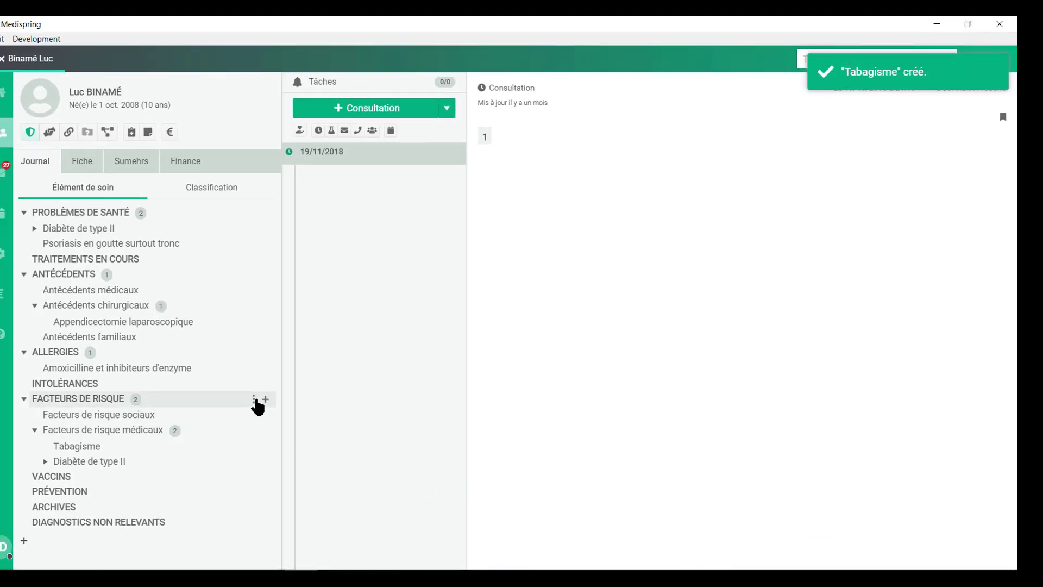
# Add the preset Alcool risk factor under Facteurs de risque with the note "15 verres par sem".
pyautogui.click(266, 400)
pyautogui.click(295, 436)
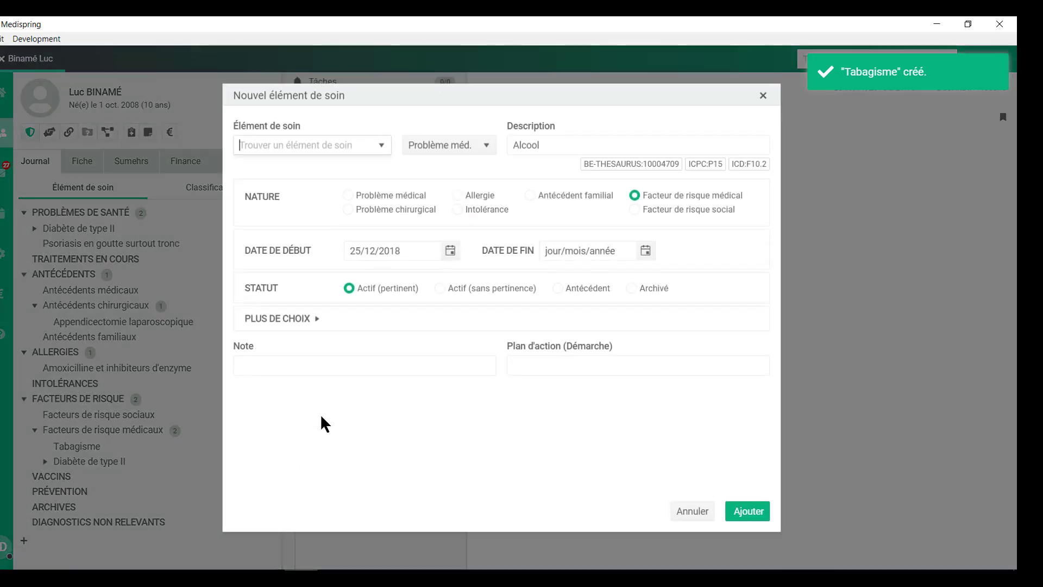
pyautogui.click(476, 364)
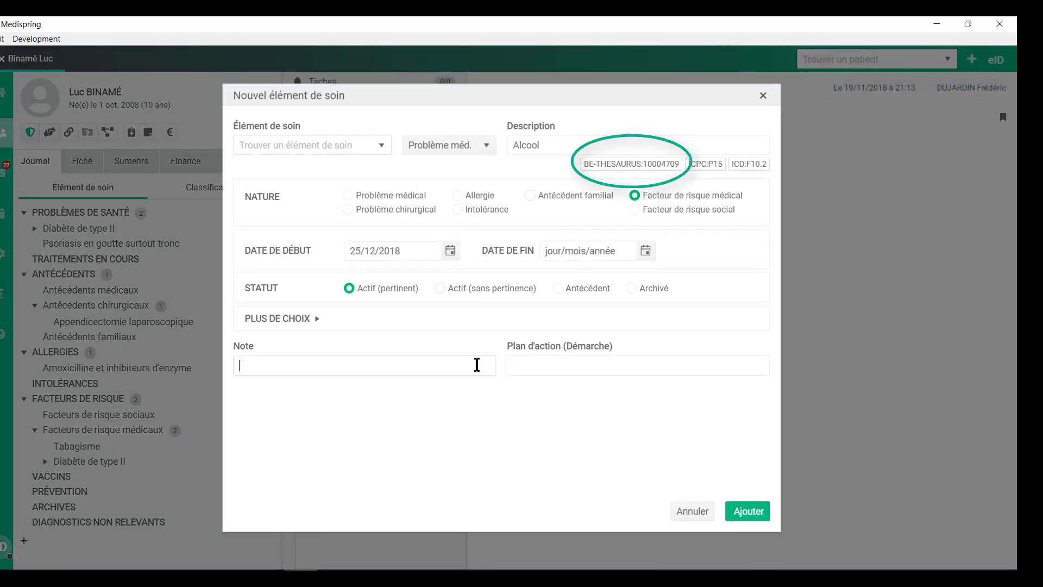
pyautogui.write('15 verr')
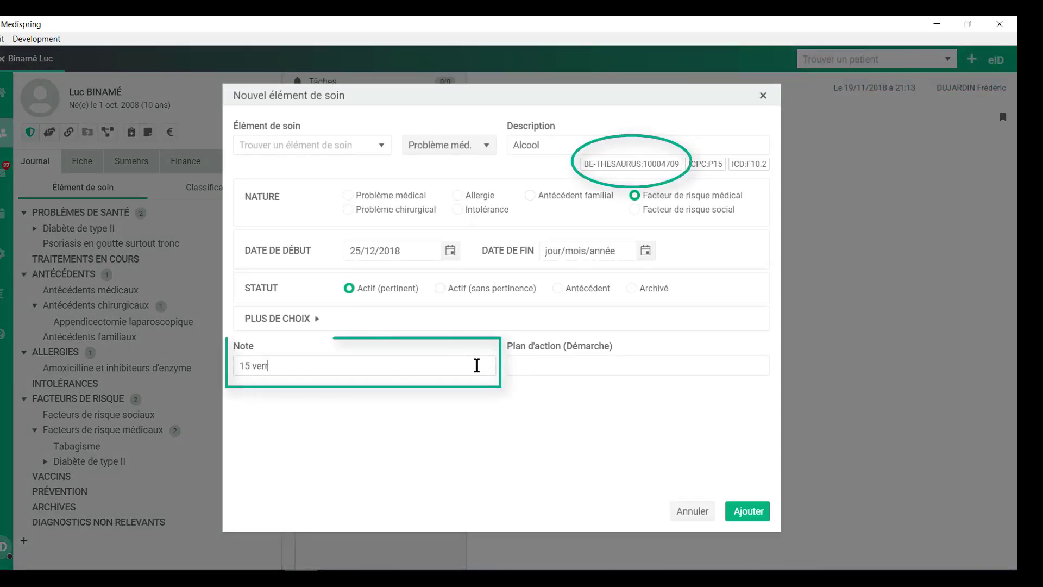
pyautogui.write('es par s')
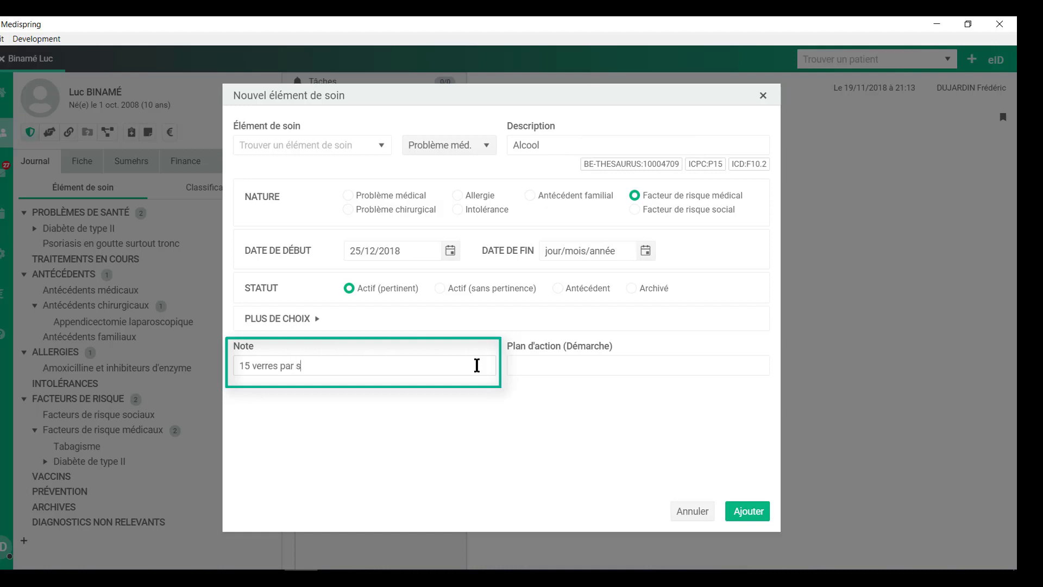
pyautogui.write('em')
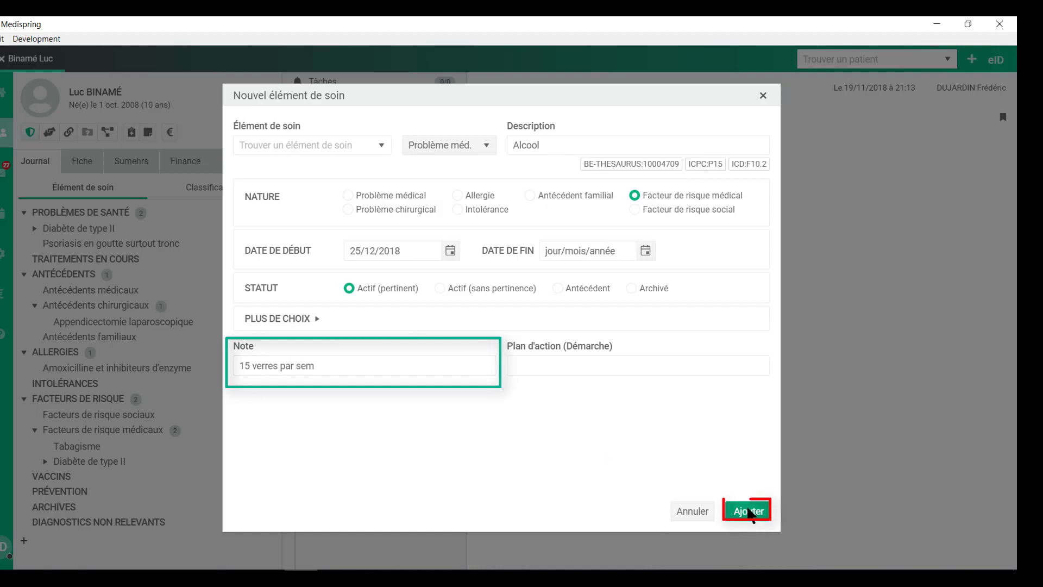
pyautogui.click(750, 511)
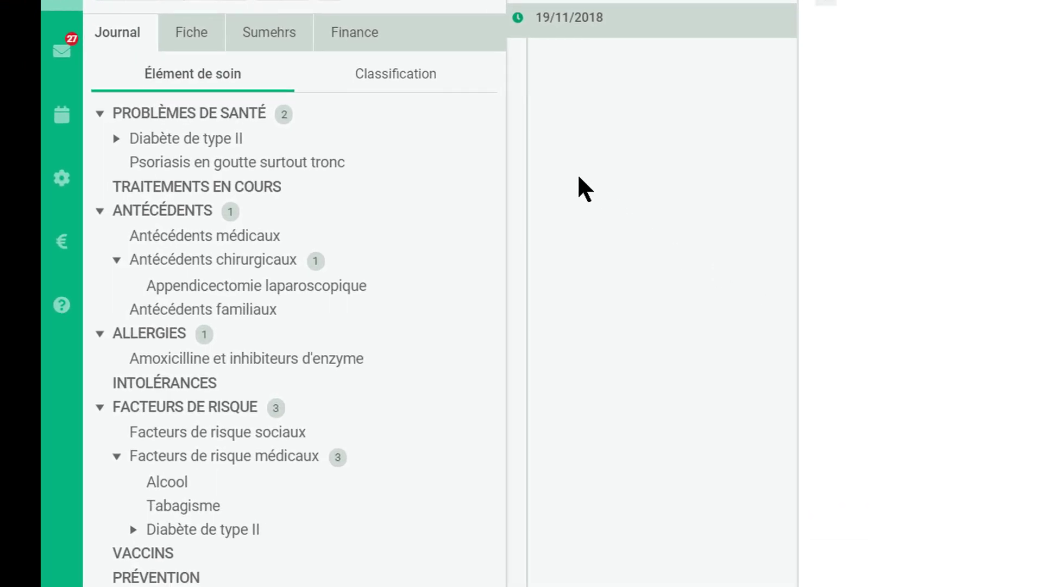
# Move the health problem Psoriasis en goutte surtout tronc to Antécédents and expand Antécédents médicaux.
pyautogui.moveTo(481, 162)
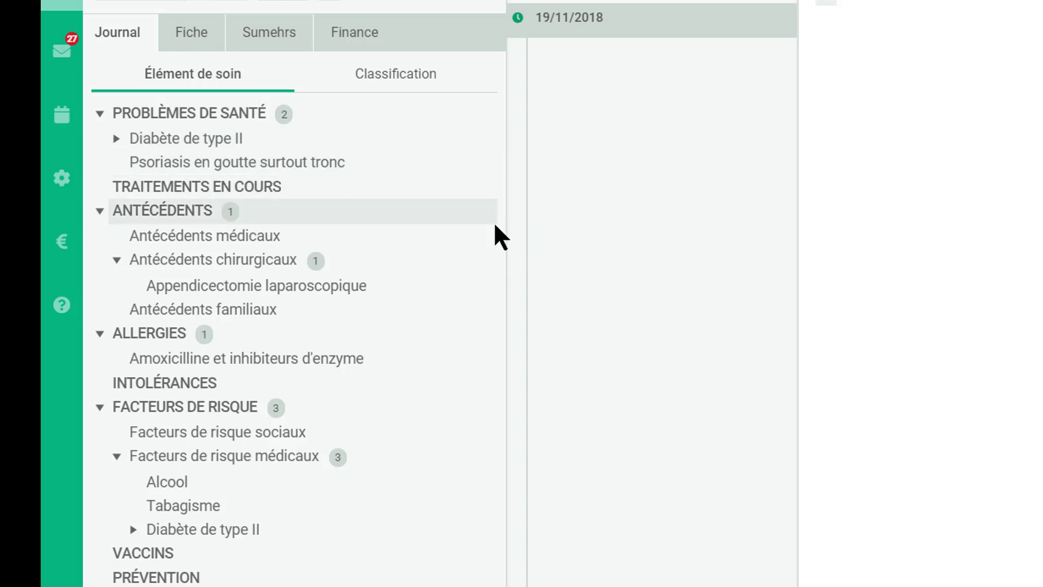
pyautogui.moveTo(482, 265)
pyautogui.click(482, 283)
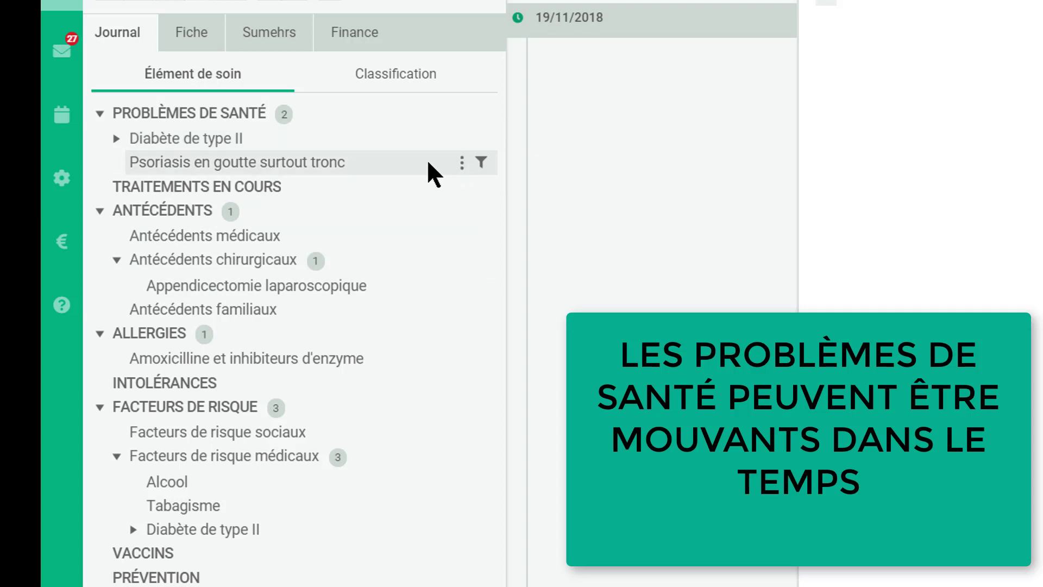
pyautogui.click(461, 161)
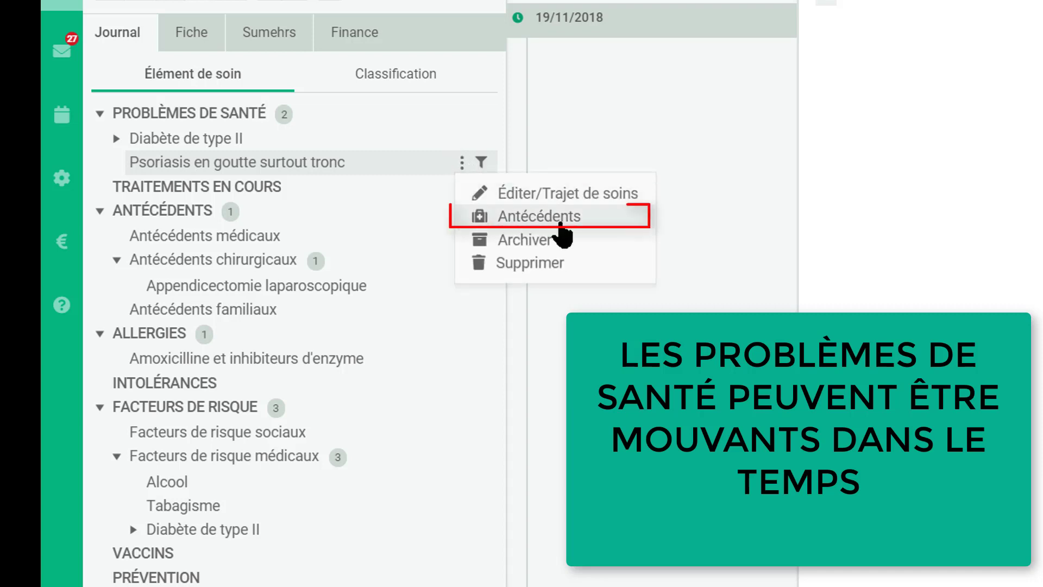
pyautogui.click(586, 227)
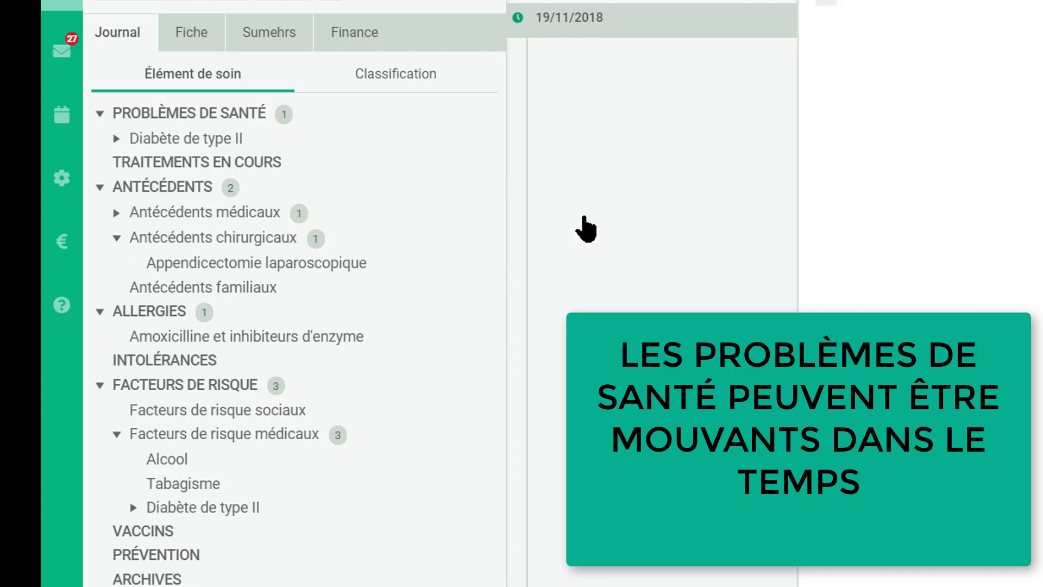
pyautogui.click(263, 213)
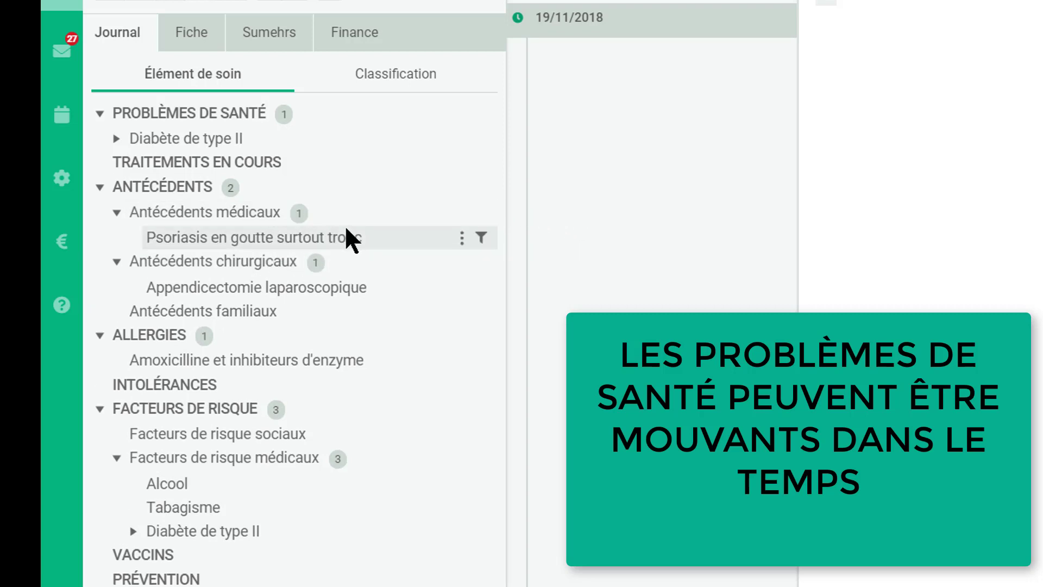
# Reactivate Psoriasis en goutte surtout tronc from Antécédents médicaux as a current health problem.
pyautogui.moveTo(346, 229)
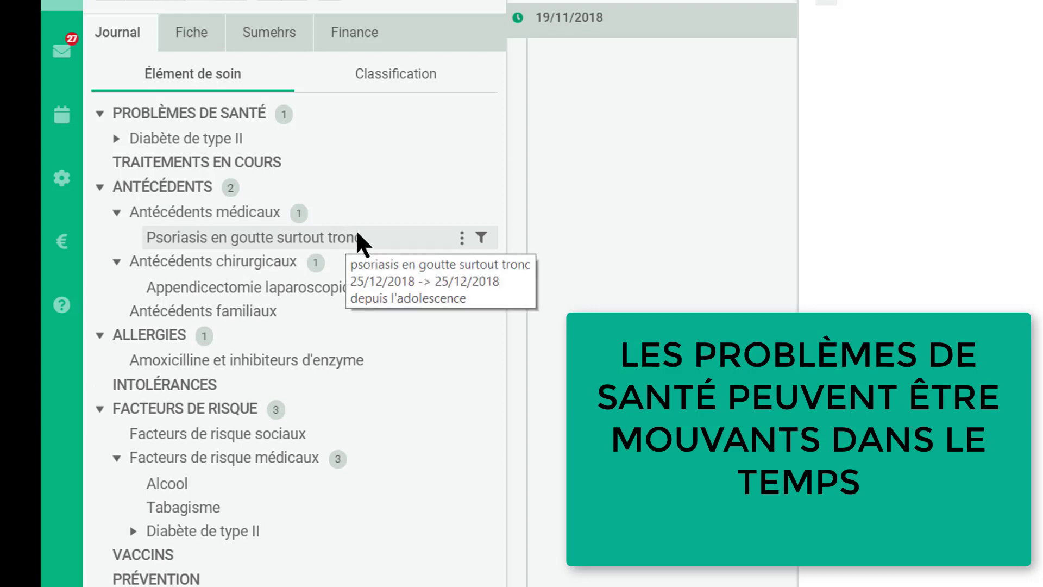
pyautogui.click(461, 239)
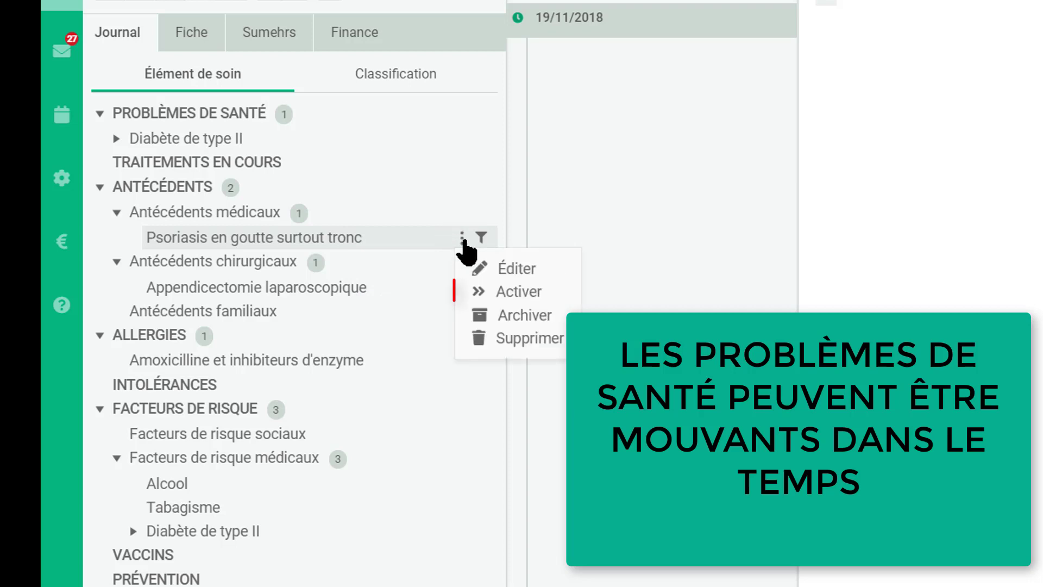
pyautogui.click(535, 294)
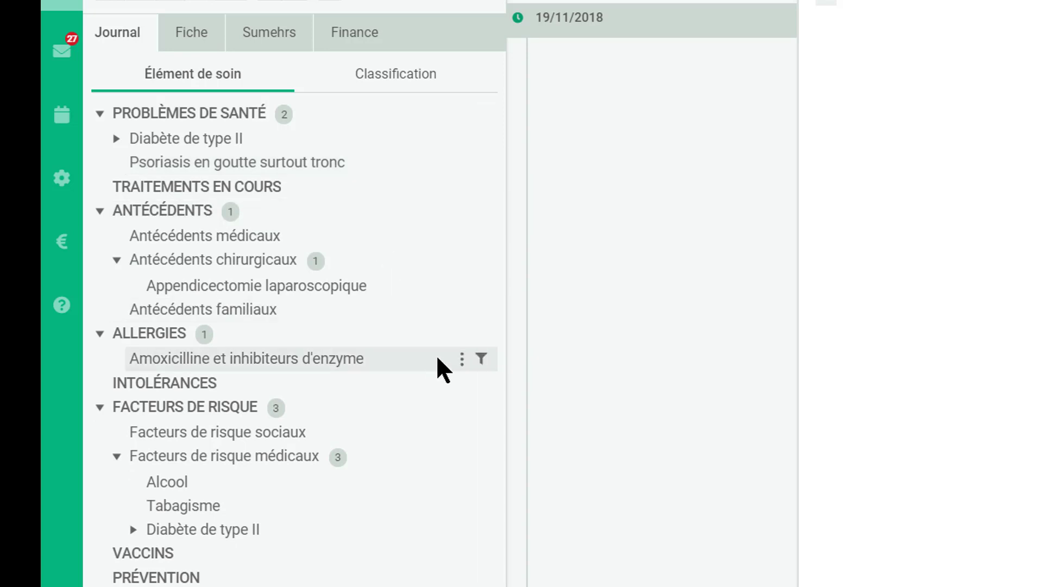
pyautogui.click(462, 359)
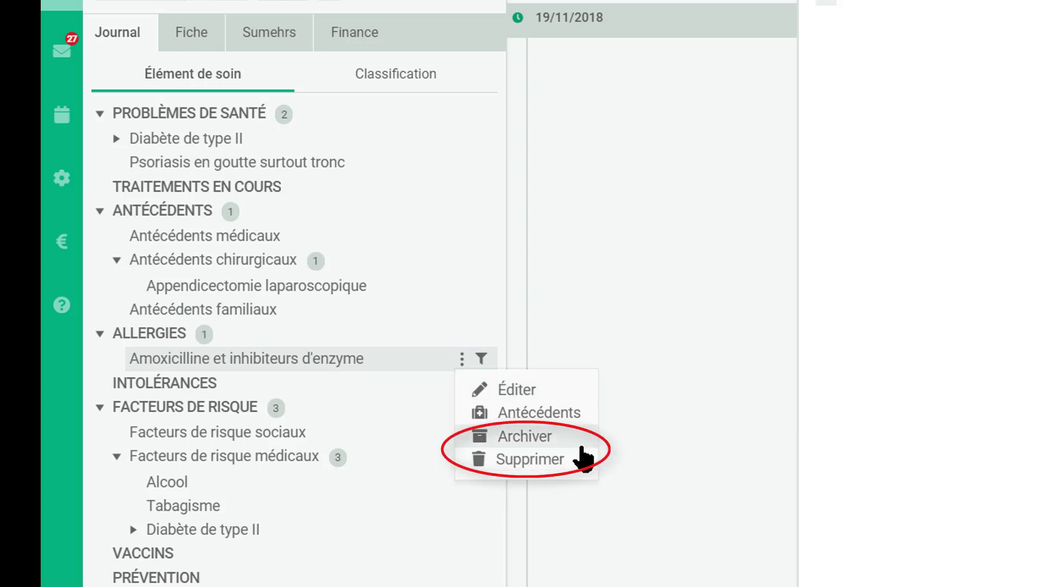
pyautogui.click(566, 494)
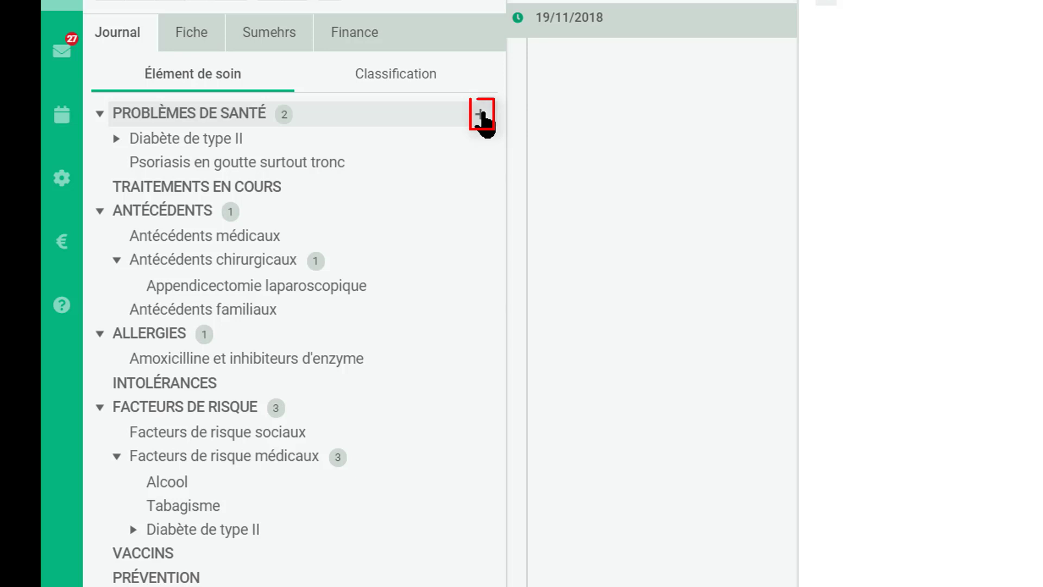
# Add a new care element under Problèmes de santé with the free-text description "maladie du lundi matin".
pyautogui.click(482, 115)
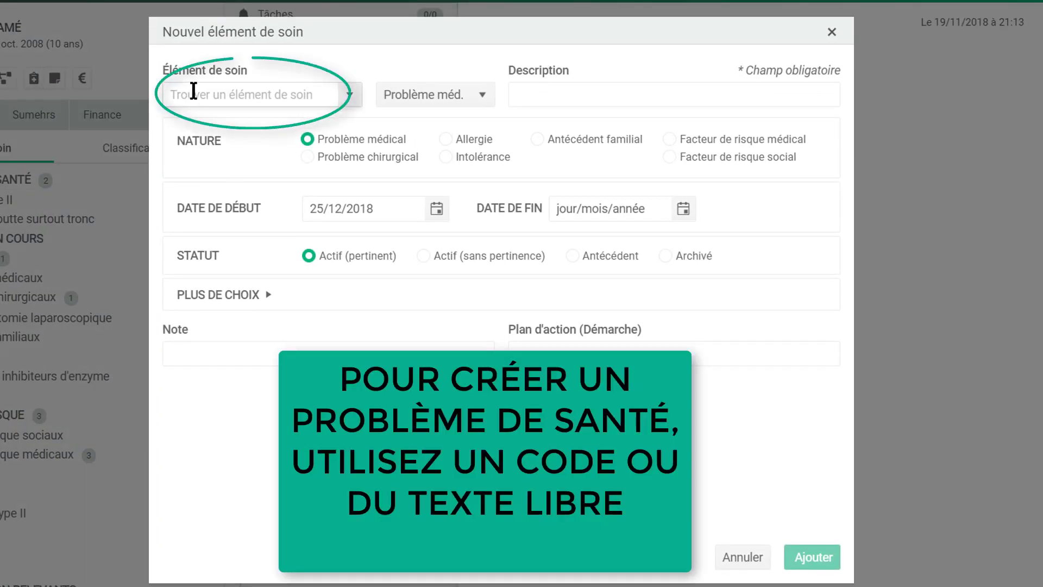
pyautogui.click(552, 96)
pyautogui.write('maladie du lundi matin')
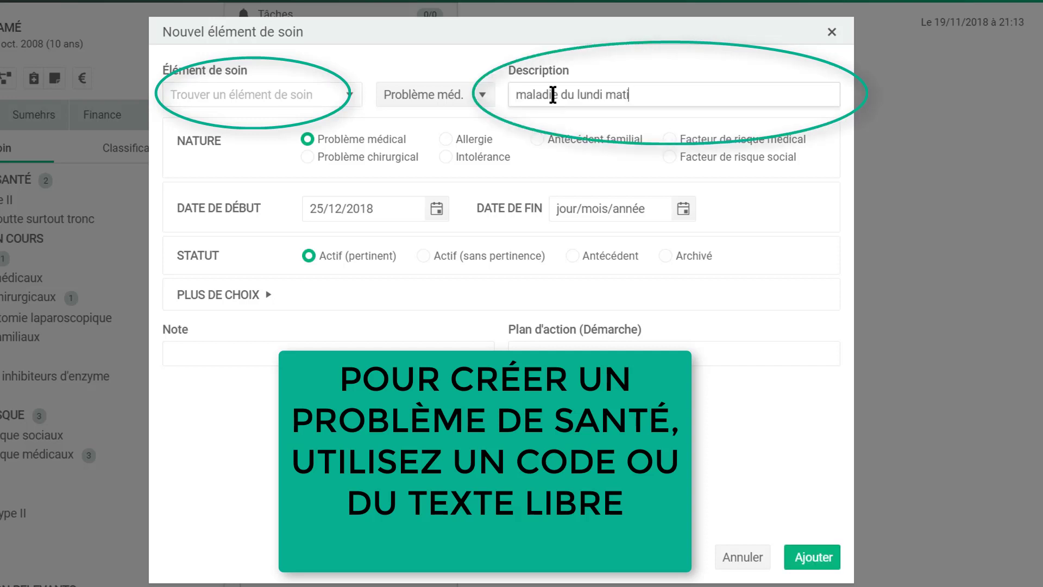
pyautogui.click(818, 560)
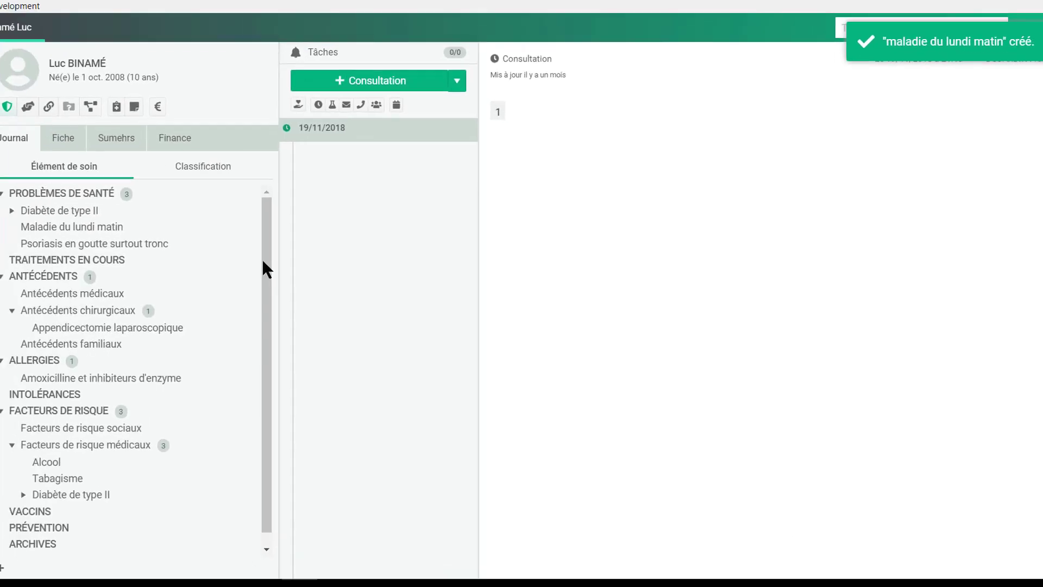